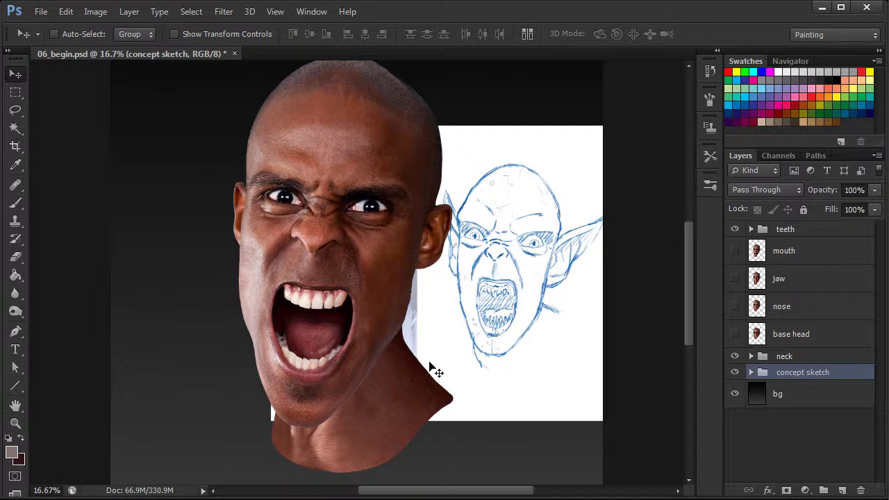
Step: Hide the concept sketch group and show the shark teeth layer inside the teeth group
click(735, 373)
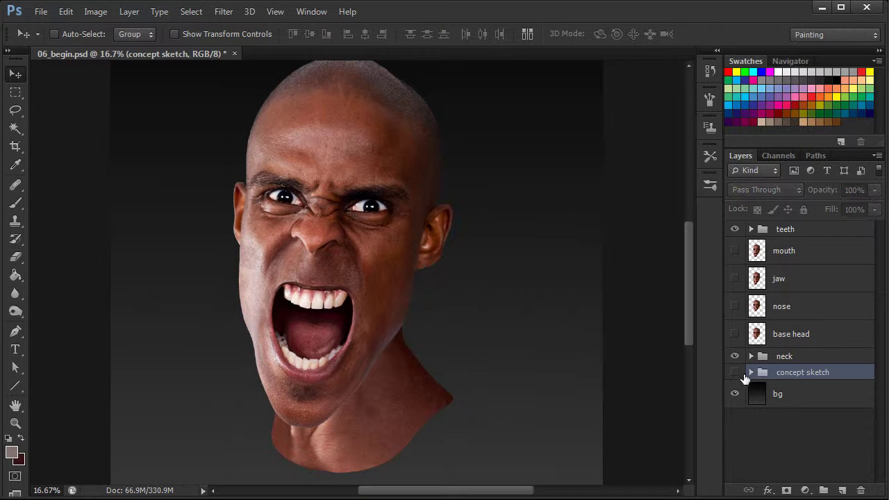
click(792, 358)
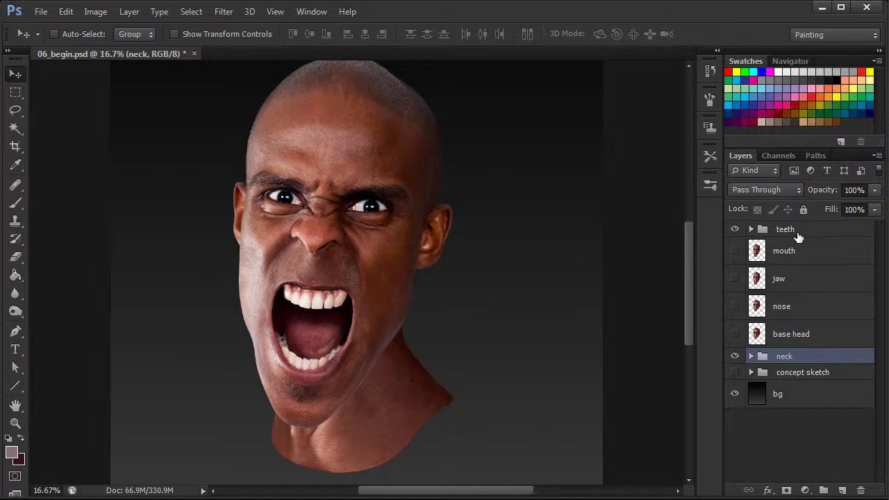
click(751, 230)
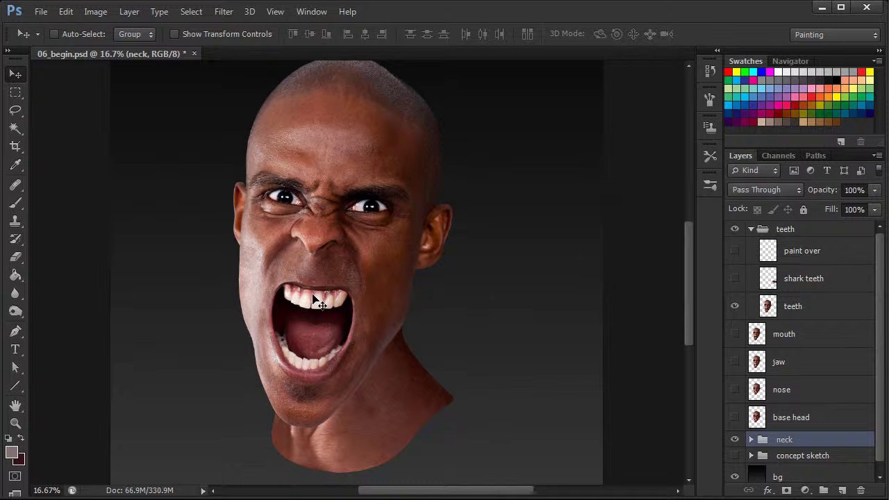
click(803, 290)
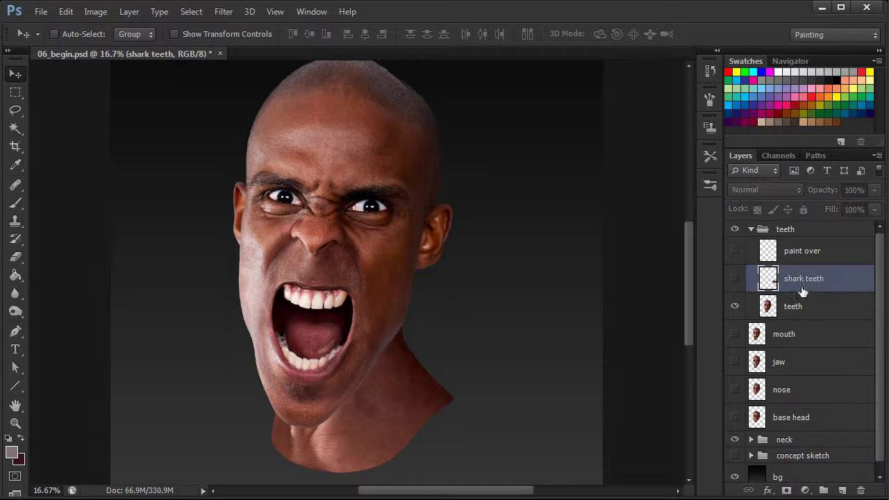
click(736, 278)
Step: Lower the shark teeth layer's opacity to 27% and move the shark teeth over the man's open mouth
drag(509, 492, 532, 493)
drag(478, 355, 423, 336)
drag(471, 491, 452, 491)
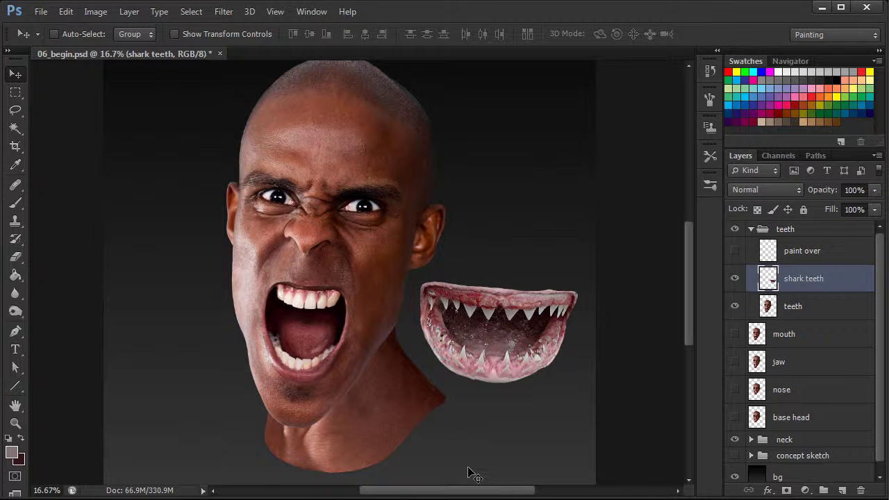
scroll(477, 483, left, 2)
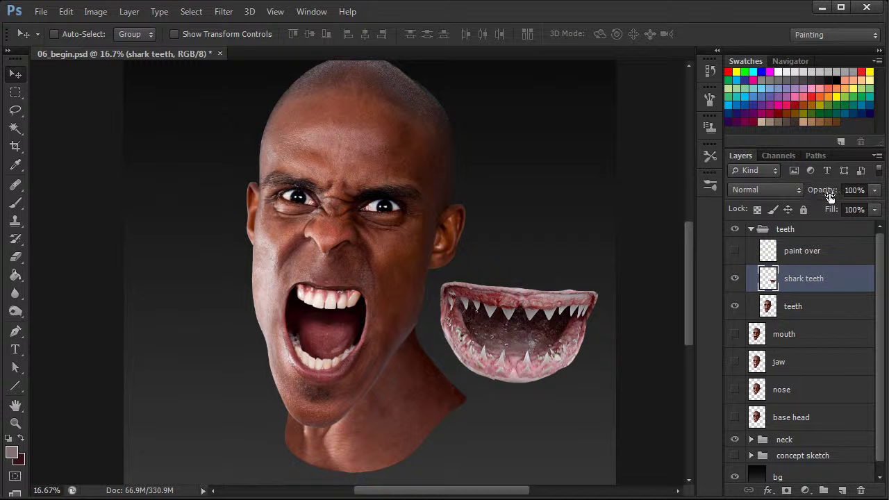
drag(827, 196, 838, 182)
drag(557, 352, 375, 325)
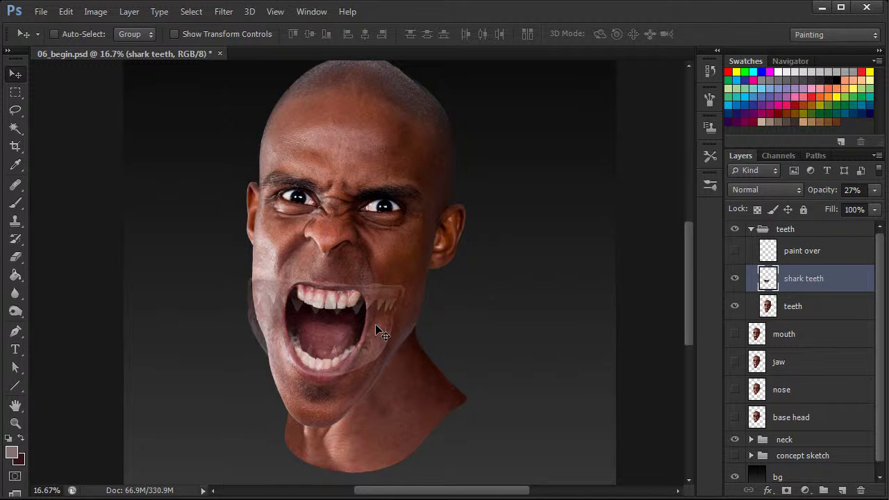
Step: Free-transform the shark teeth to about 58% width and 92% height so they fit the open mouth
key(ctrl+t)
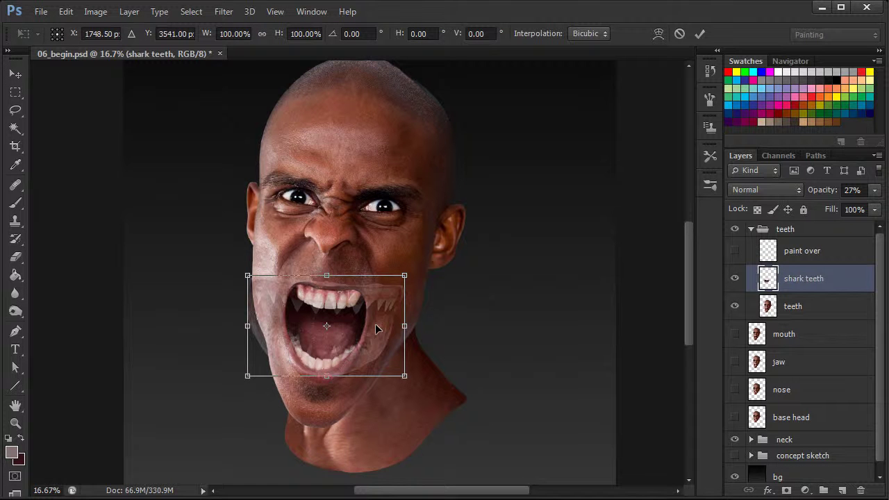
key(ctrl+plus)
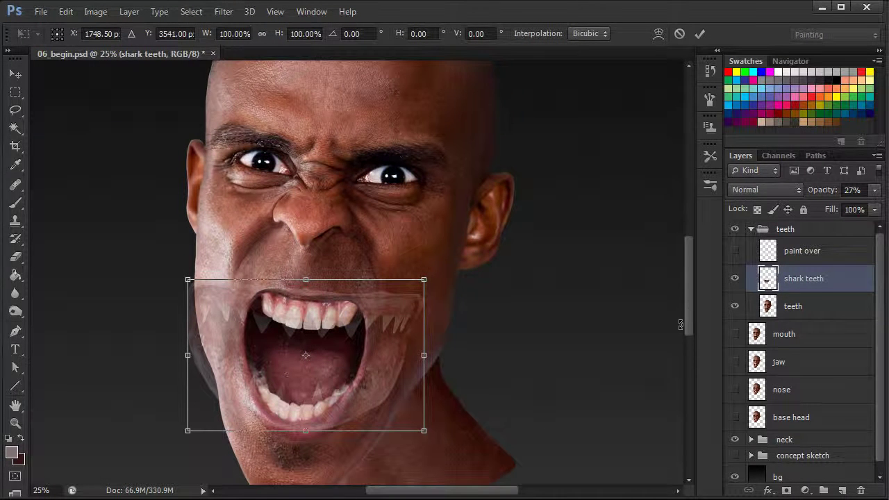
scroll(627, 360, down, 3)
drag(475, 490, 455, 491)
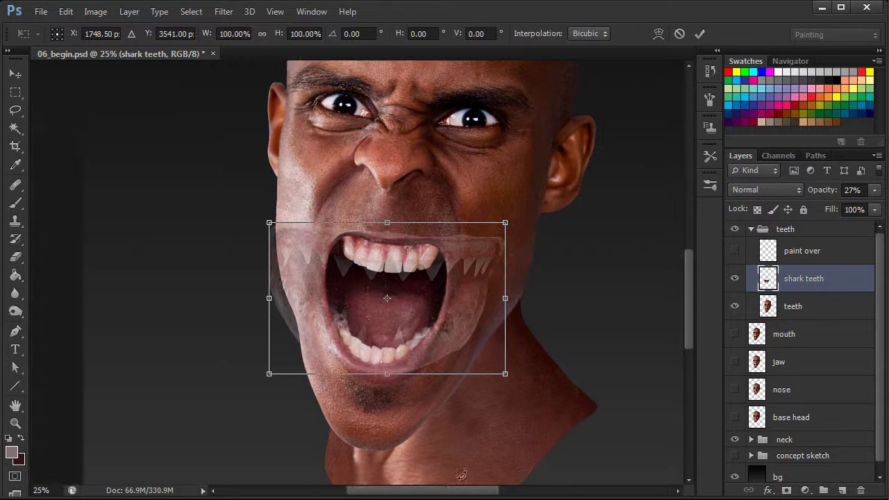
drag(505, 298, 472, 292)
drag(269, 298, 317, 299)
drag(471, 300, 463, 299)
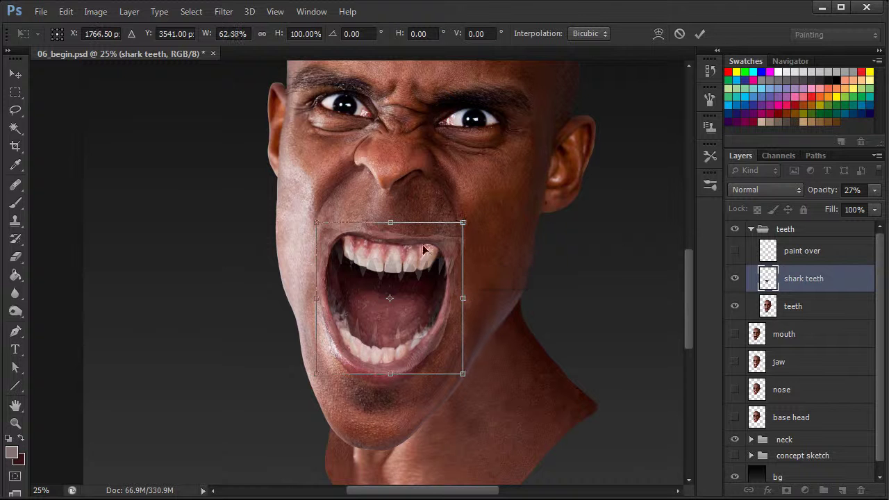
drag(390, 223, 391, 229)
drag(390, 373, 390, 369)
drag(463, 302, 459, 301)
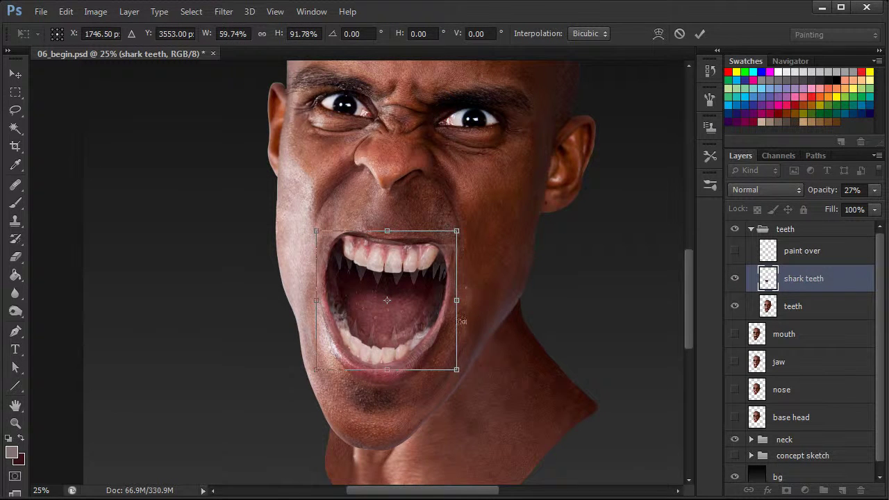
drag(315, 300, 319, 300)
drag(456, 300, 455, 300)
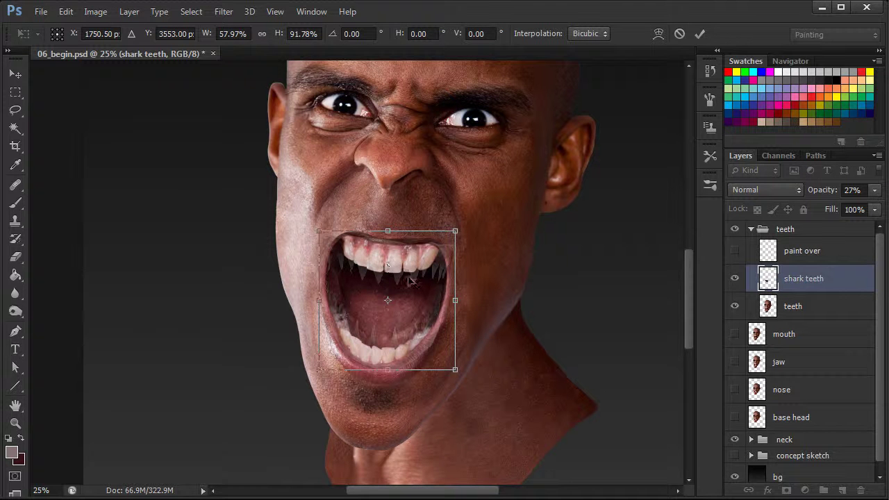
Step: Warp the shark teeth so the upper gum and left side follow the curve of the mouth
right_click(387, 265)
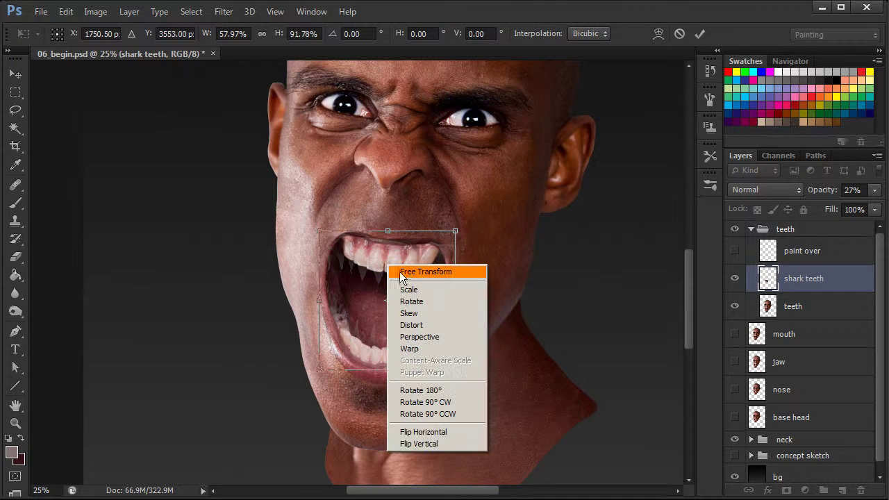
click(419, 349)
drag(389, 251, 398, 238)
drag(456, 250, 453, 243)
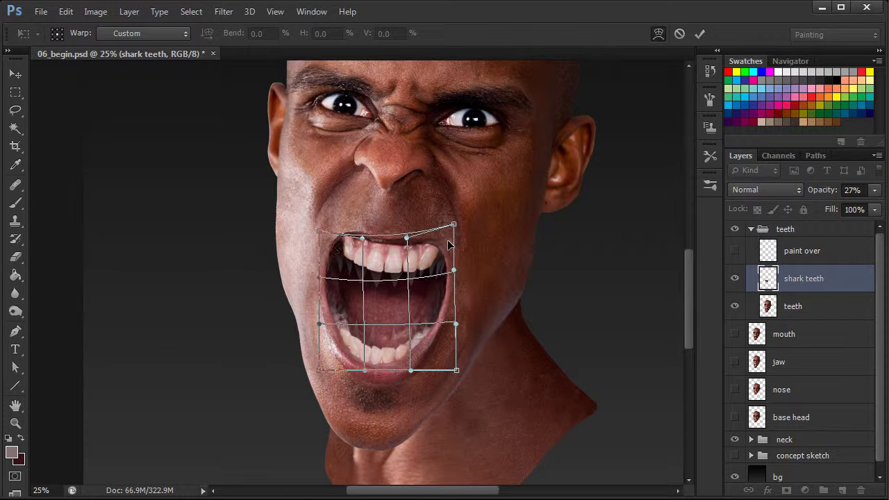
drag(319, 231, 336, 228)
drag(332, 359, 337, 358)
Step: With the layer previewed at 58% opacity, pull in the warp's right corners and align the sides and upper gum with the lips
drag(815, 193, 829, 192)
drag(456, 370, 443, 355)
drag(454, 225, 443, 227)
drag(438, 291, 449, 288)
drag(337, 281, 341, 280)
drag(362, 239, 362, 241)
drag(394, 264, 394, 269)
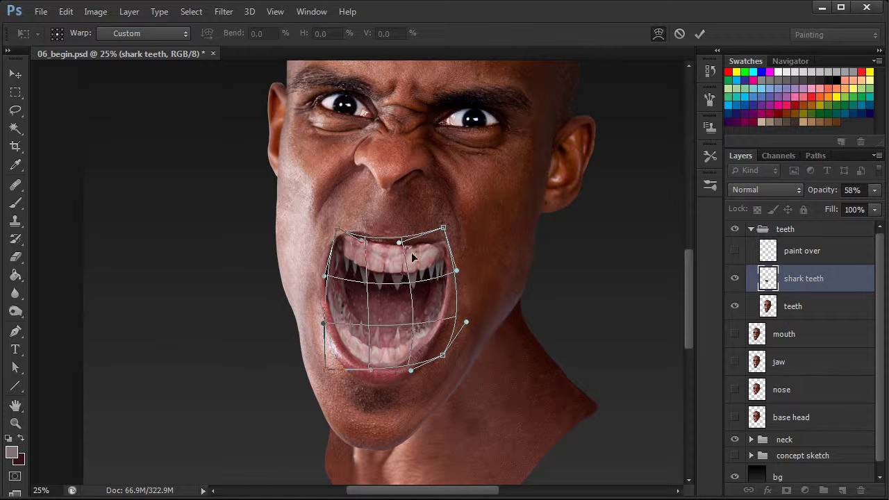
Step: Refine the warp along the right side of the shark teeth to match the mouth's edge, and apply it
drag(443, 229, 435, 229)
drag(434, 315, 428, 328)
drag(458, 267, 470, 272)
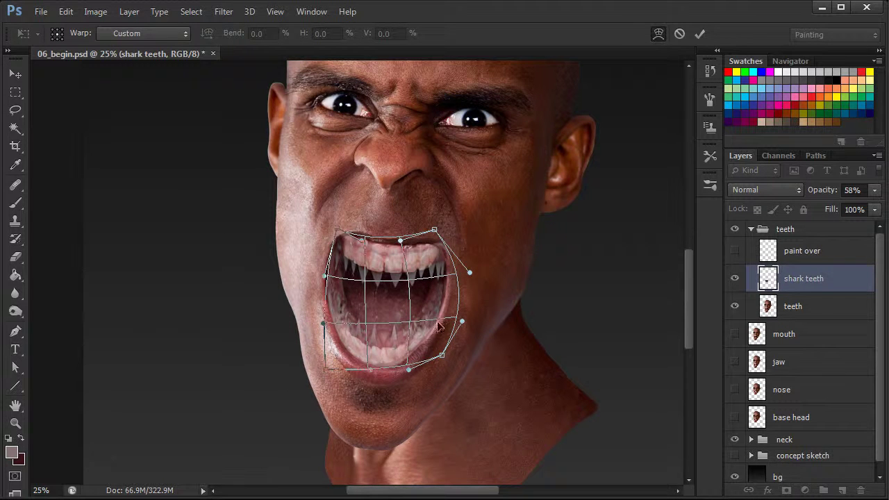
drag(453, 311, 449, 310)
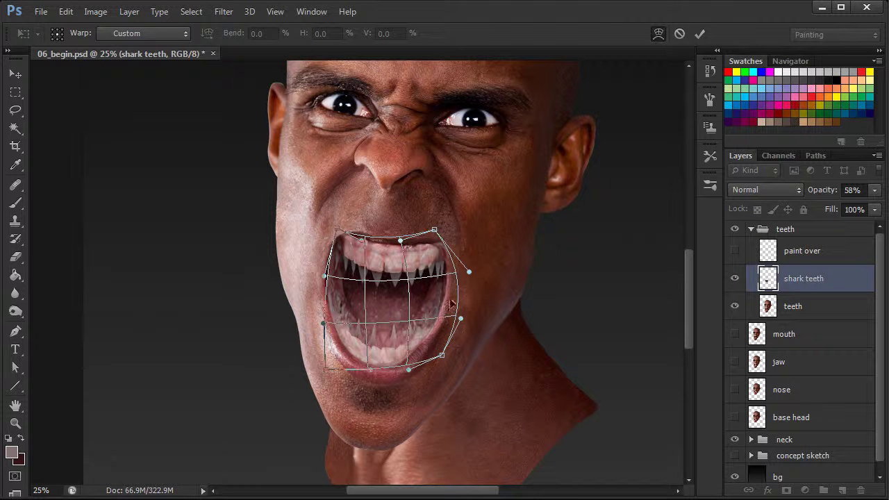
click(702, 34)
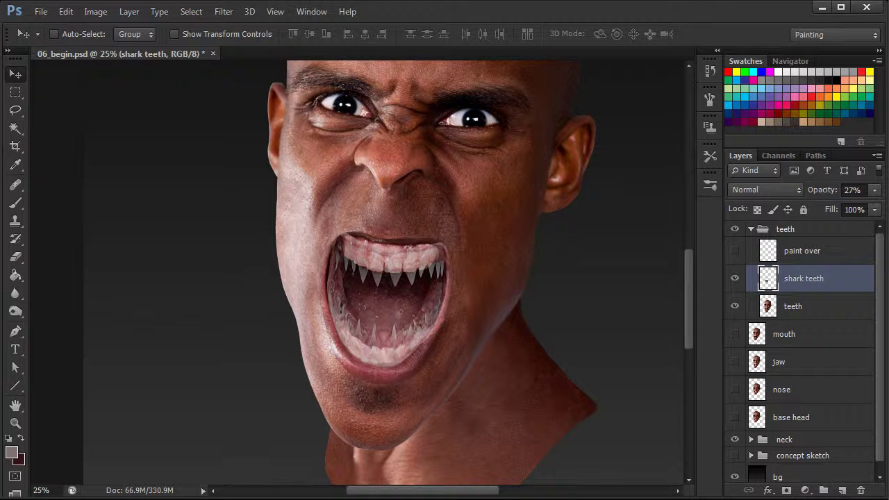
Step: Set the shark teeth layer's opacity to 100%
click(853, 190)
text(100)
key(Return)
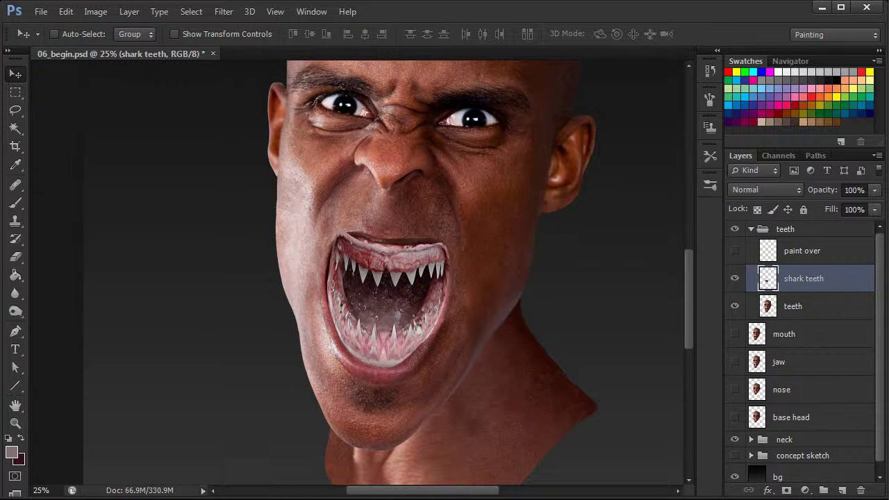
Step: Warp the shark teeth again, adjusting the upper gum and bulging the left side out to the lip, and apply the transform
right_click(401, 271)
click(430, 308)
drag(393, 252, 394, 255)
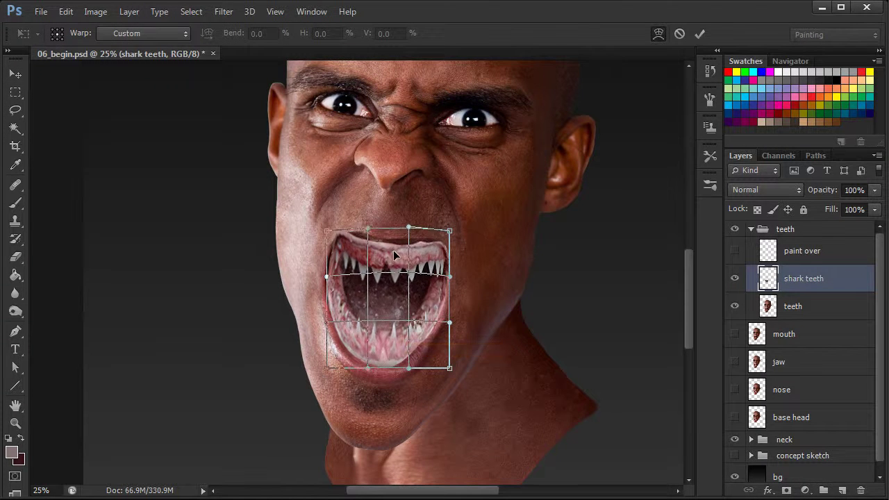
drag(339, 276, 333, 294)
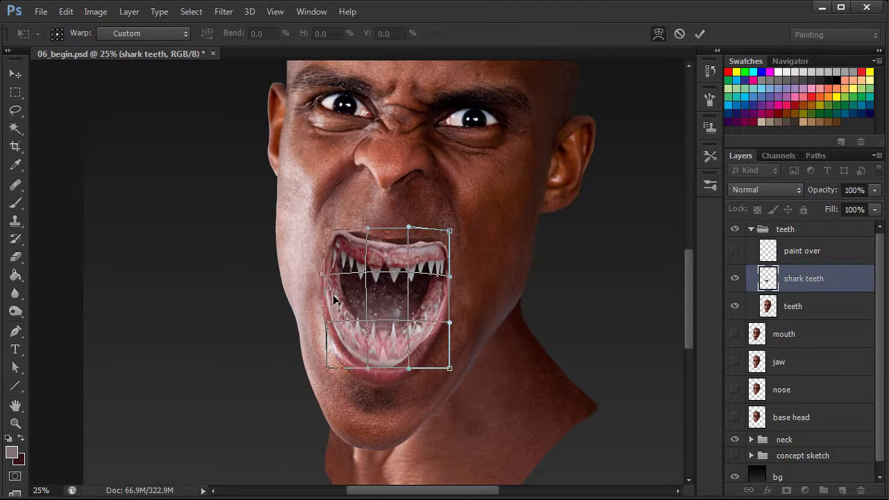
drag(374, 248, 419, 244)
right_click(416, 262)
click(444, 257)
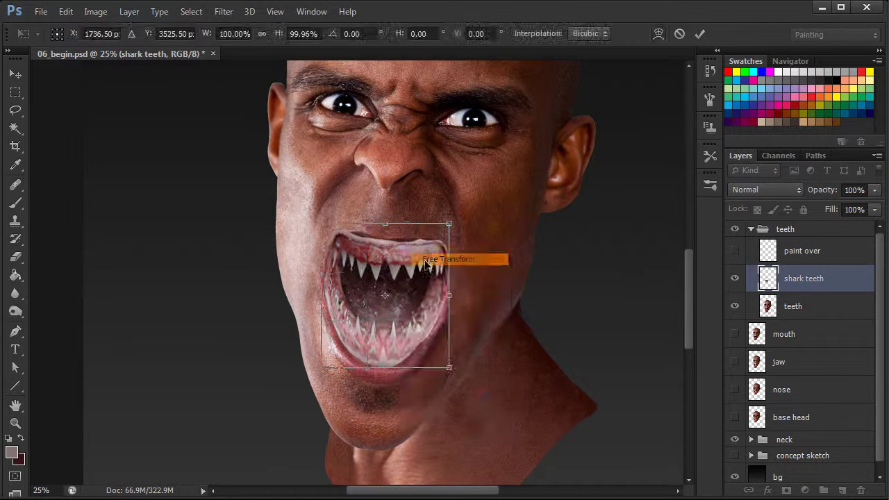
click(700, 34)
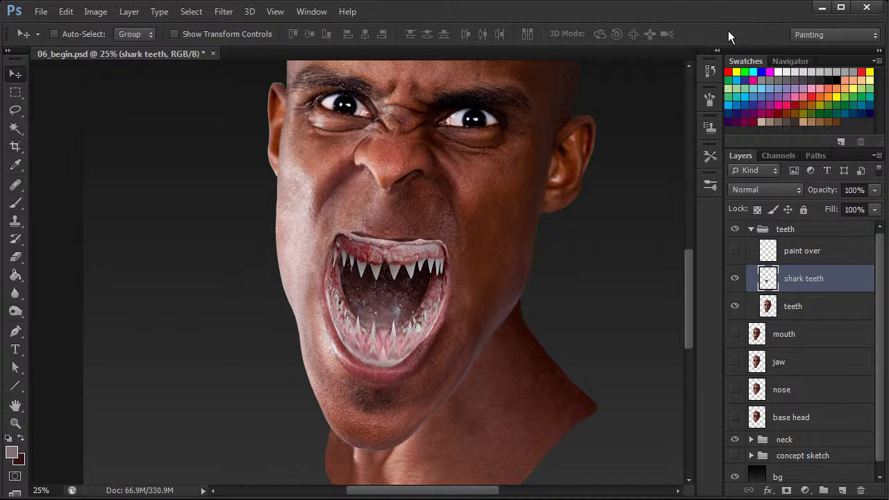
Step: Set up the Eraser with a soft round 61 px brush at 0% hardness and pen-pressure Transfer
click(17, 259)
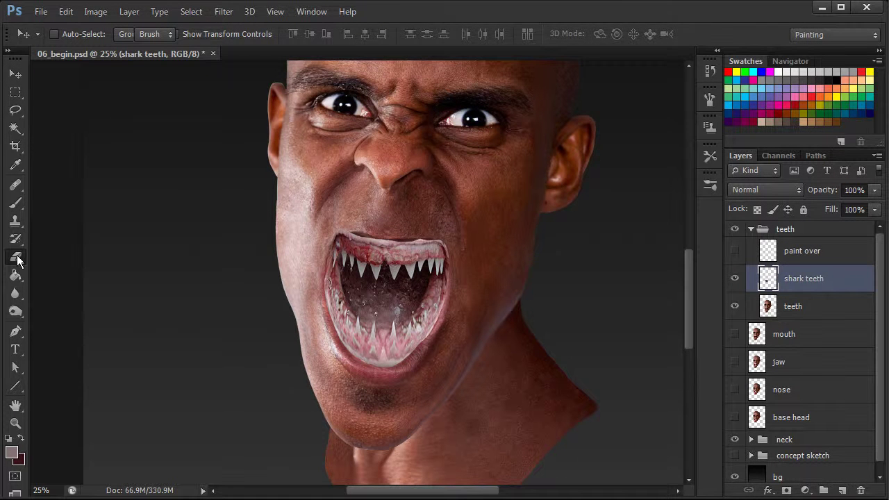
right_click(485, 280)
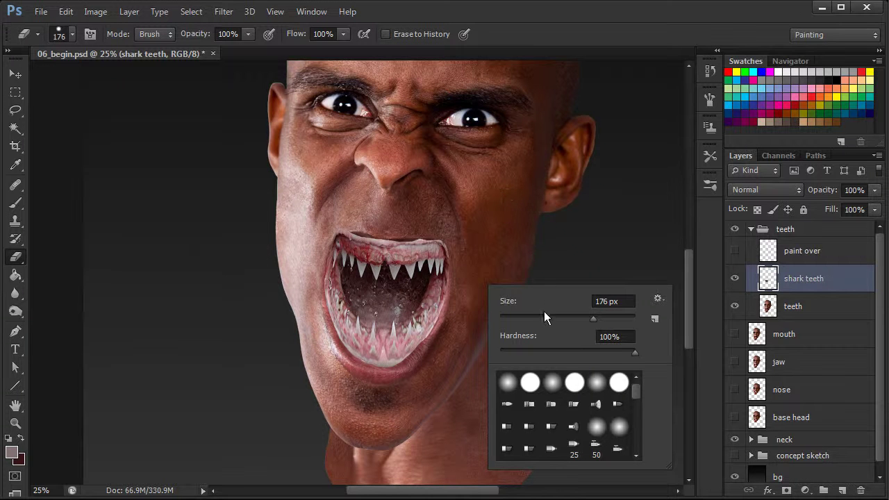
click(509, 385)
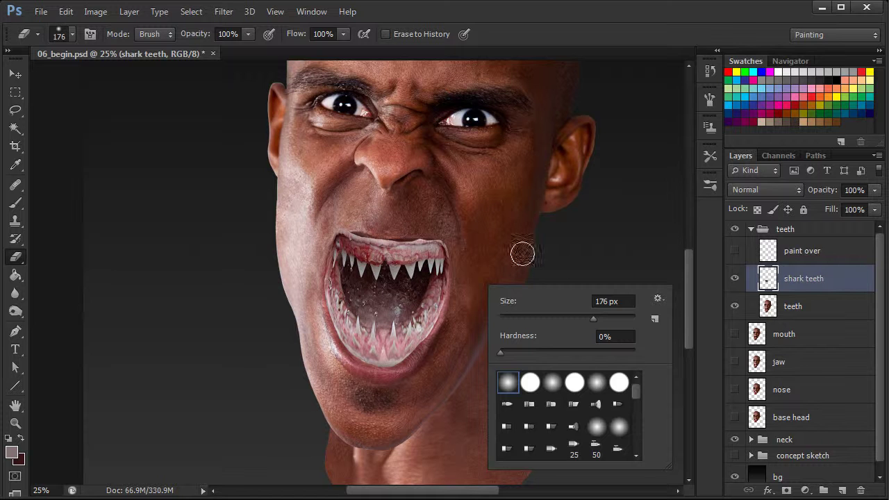
mouse_move(591, 319)
mouse_down()
mouse_move(546, 319)
mouse_move(521, 253)
mouse_move(537, 317)
mouse_up()
click(710, 96)
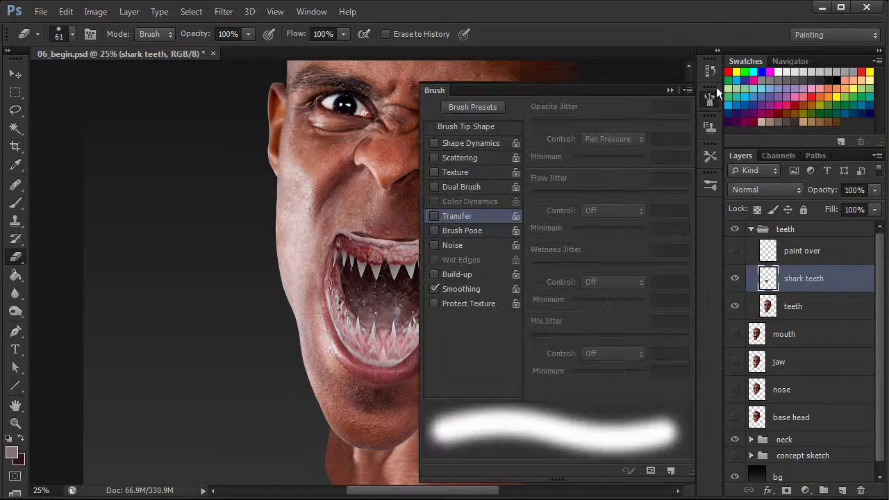
click(457, 215)
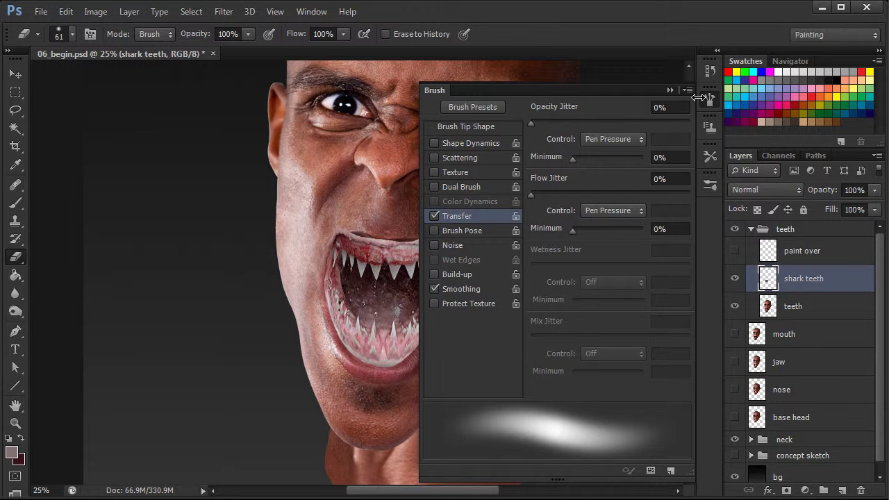
click(710, 97)
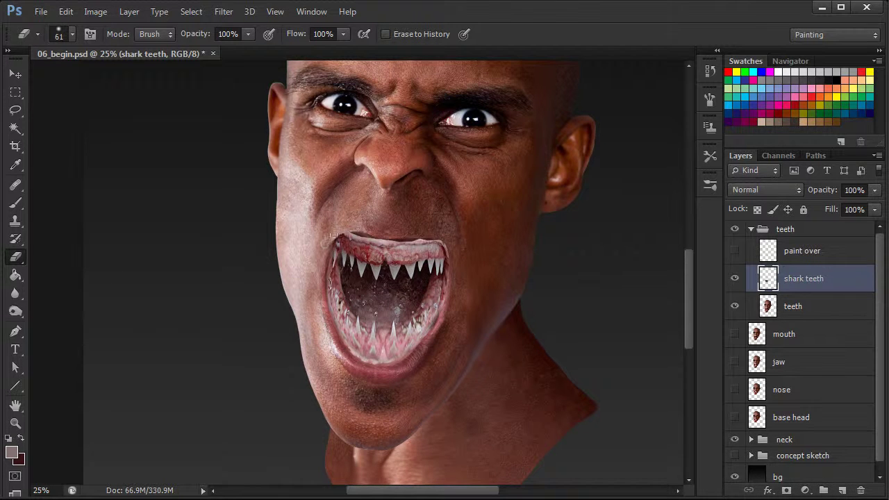
Step: Softly erase the outer edges of the shark gums along the upper lip and both sides of the mouth
mouse_move(371, 235)
mouse_down()
mouse_move(439, 244)
mouse_move(450, 258)
mouse_up()
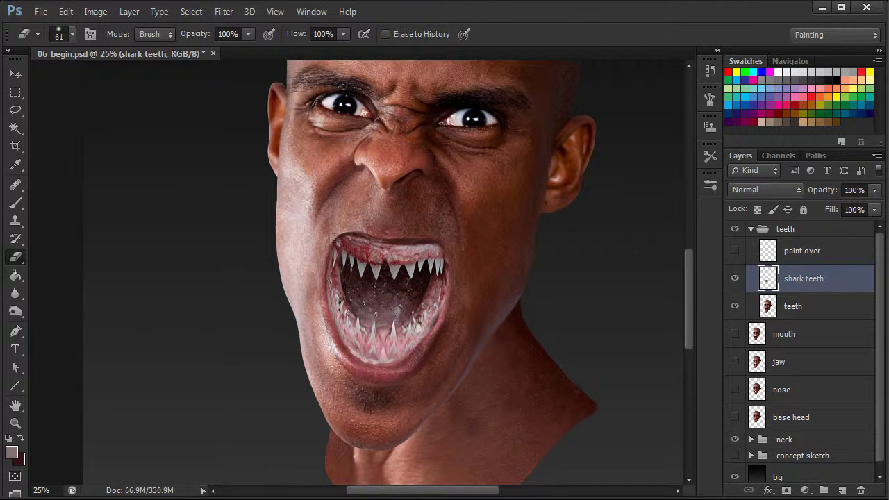
drag(320, 286, 328, 317)
drag(439, 307, 423, 347)
Step: Switch the Eraser to a hard round brush with Shape Dynamics size controlled by pen pressure
right_click(453, 207)
click(505, 300)
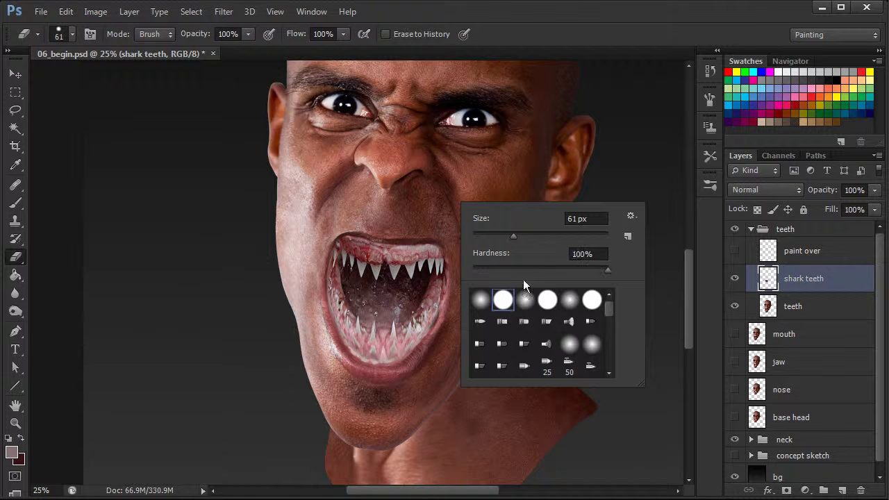
click(708, 99)
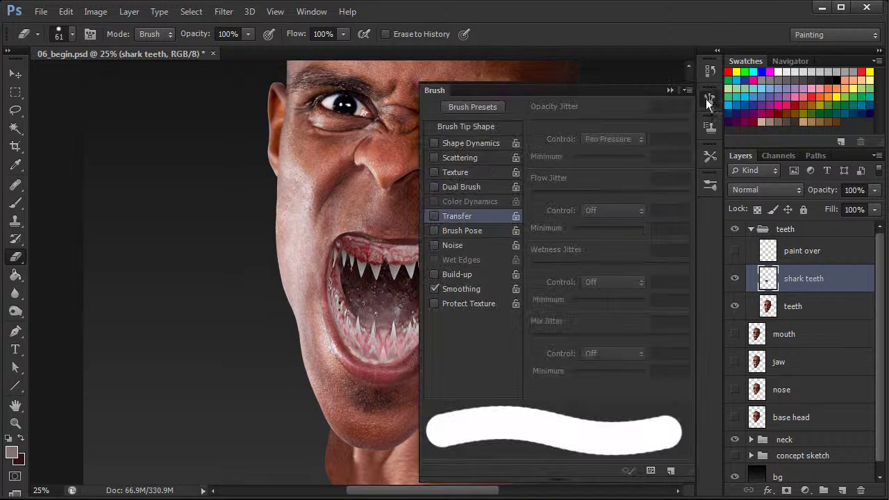
click(470, 144)
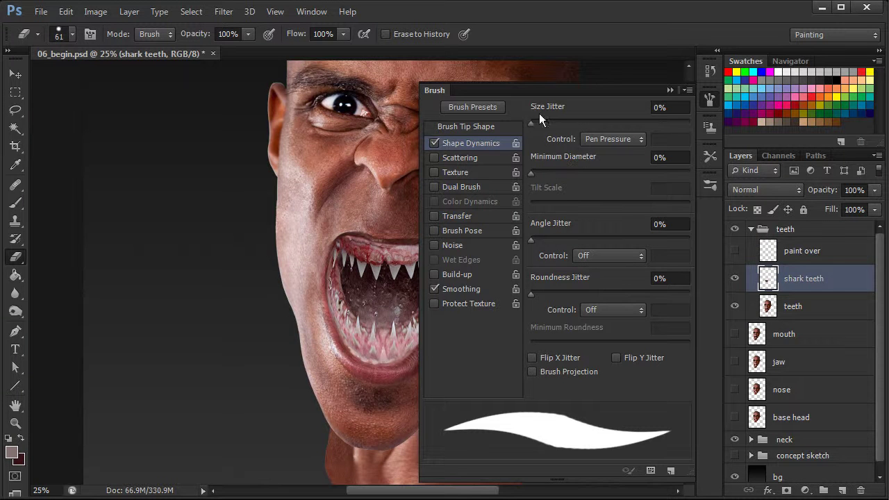
click(709, 100)
Step: Reduce the eraser to 29 px and erase the shark image's inner mouth around the upper and lower teeth
mouse_move(408, 301)
mouse_down()
mouse_move(405, 292)
mouse_move(368, 300)
mouse_move(405, 297)
mouse_up()
right_click(405, 297)
key(Return)
drag(448, 327, 393, 303)
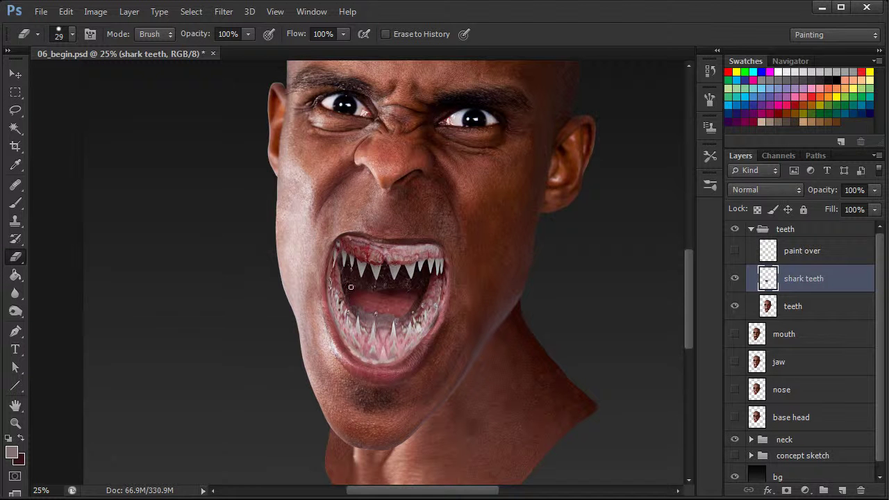
key(ctrl+plus)
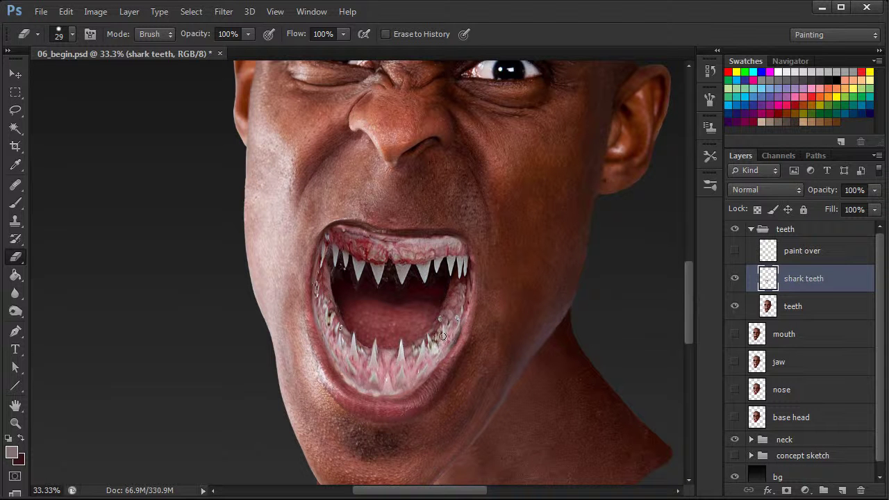
key(ctrl+minus)
key(ctrl+minus)
key(ctrl+minus)
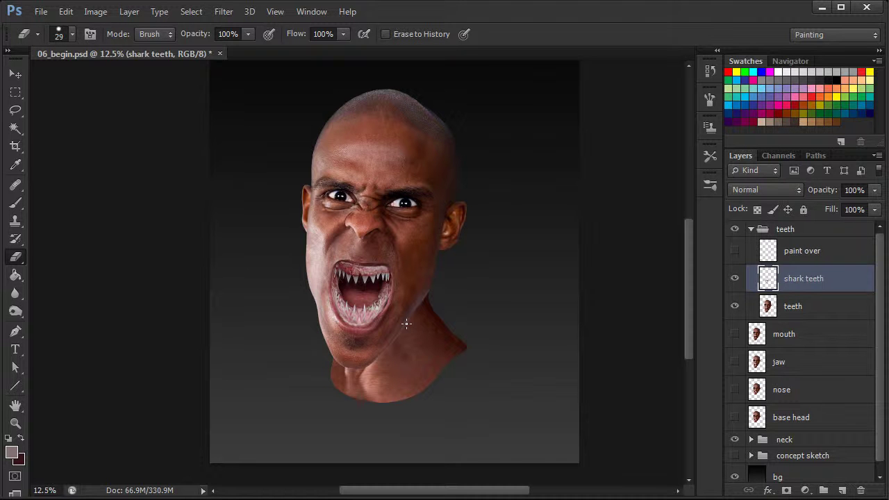
Step: Make the paint over layer active and visible above the shark teeth
click(796, 253)
click(735, 251)
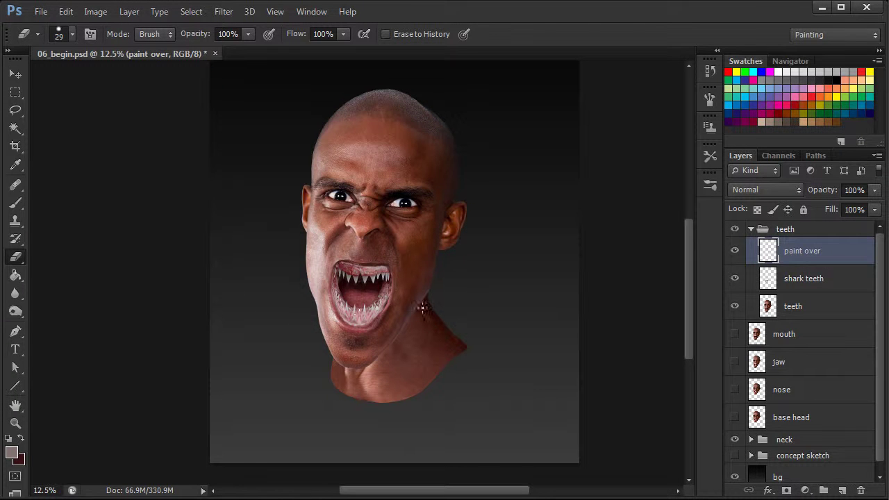
key(ctrl+plus)
key(ctrl+plus)
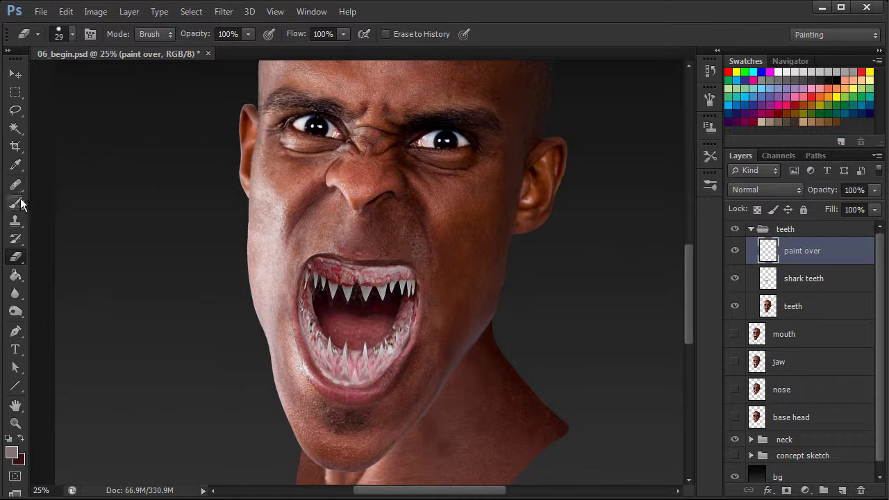
Step: Set up a hard round 28 px Brush with pen-pressure Transfer for opacity and flow
key(b)
right_click(405, 304)
drag(429, 336, 435, 336)
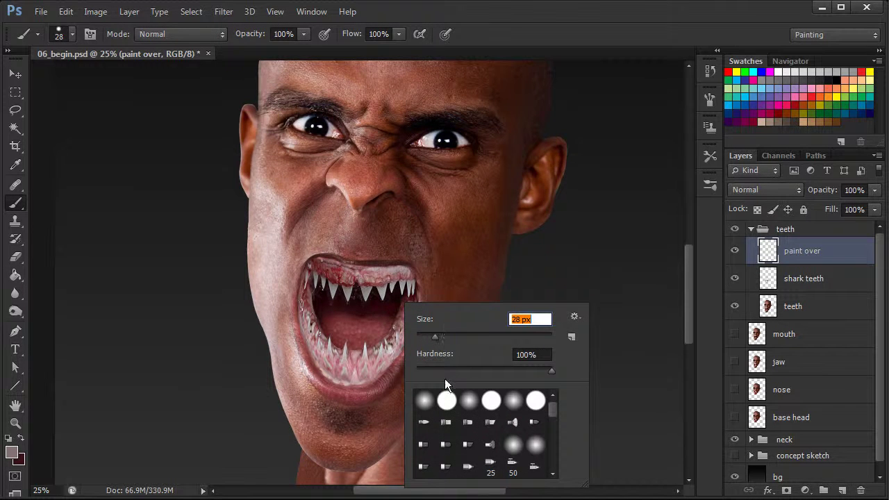
click(710, 98)
click(462, 215)
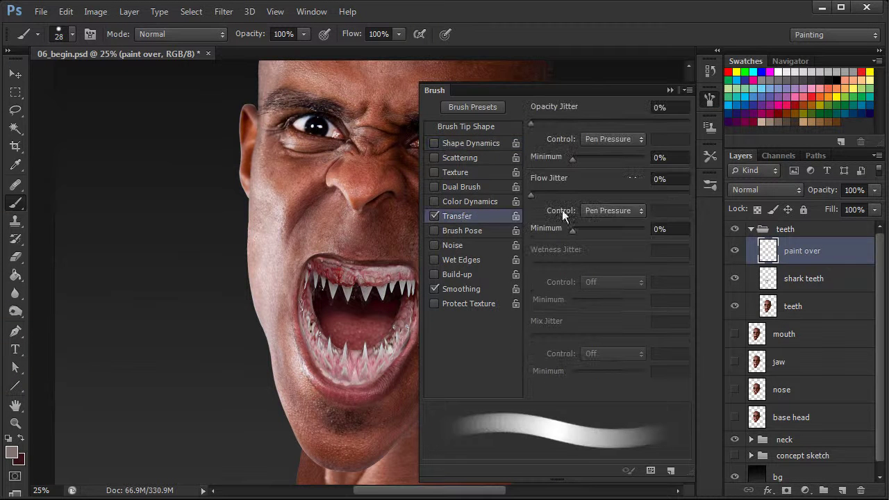
click(709, 98)
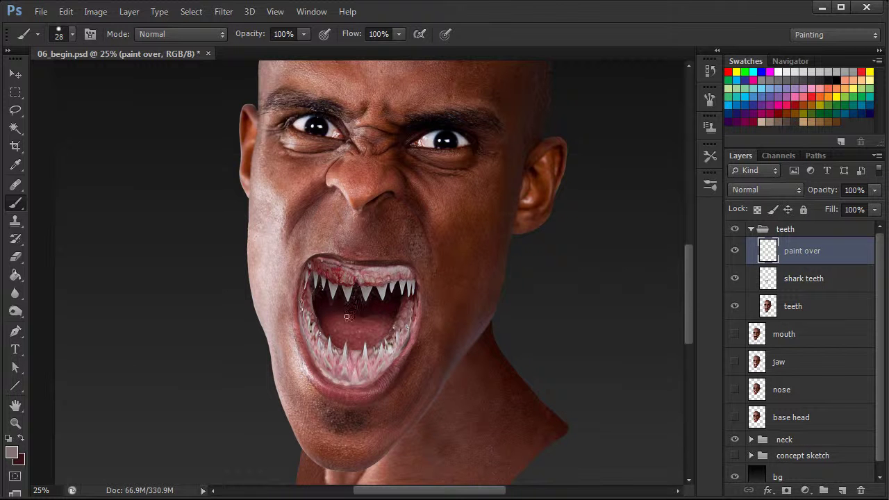
Step: Reshape the upper shark teeth by painting sampled dark mouth tones around and between them with a 24 px brush
right_click(362, 293)
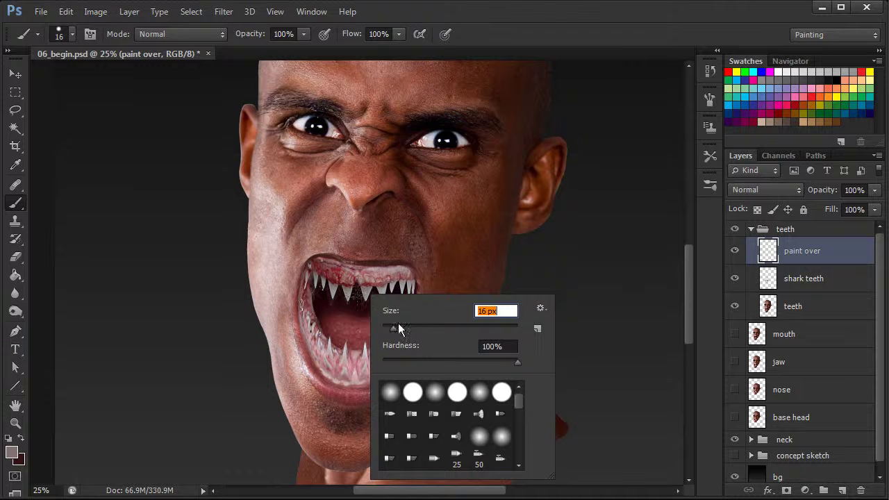
key(Return)
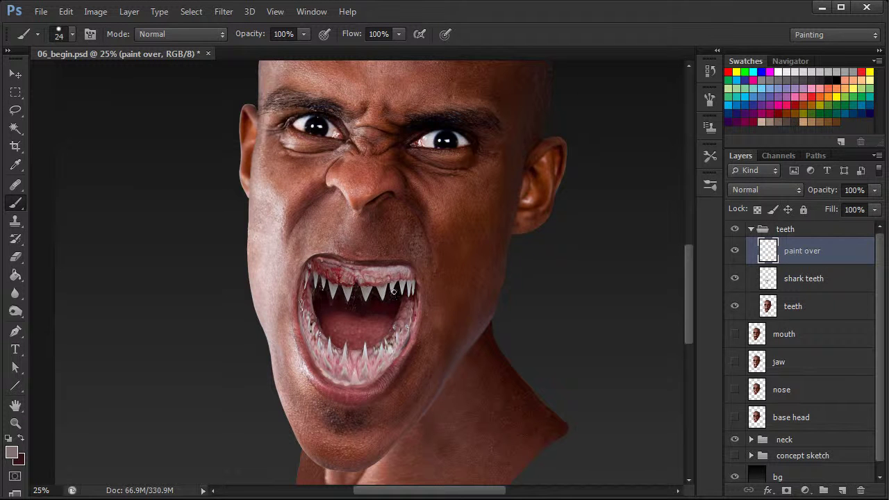
alt+click(394, 293)
alt+click(351, 300)
alt+click(346, 299)
alt+click(321, 296)
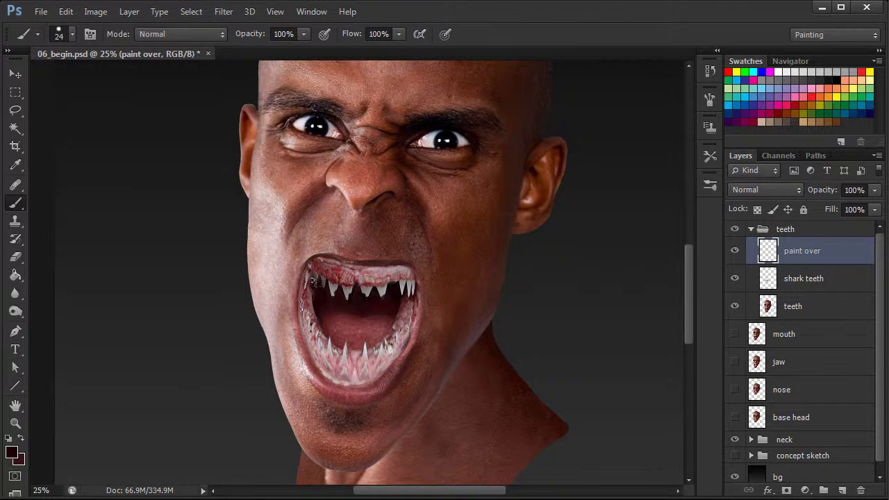
drag(317, 310, 315, 305)
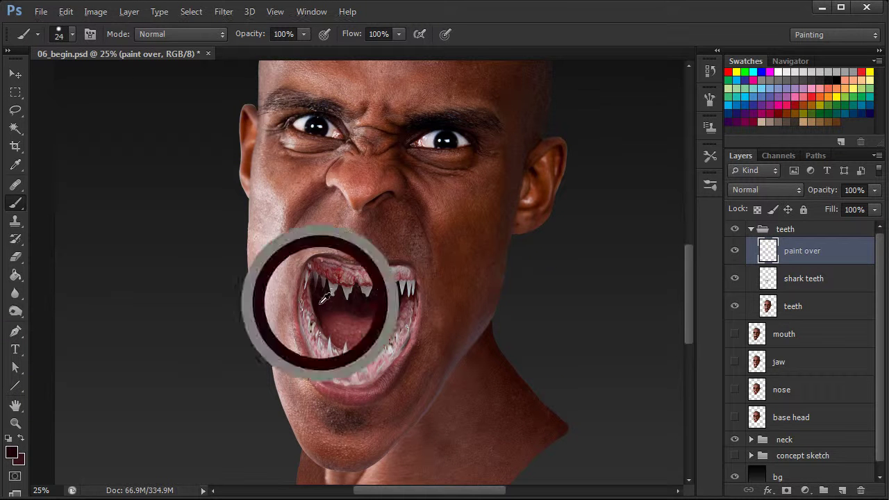
alt+click(319, 298)
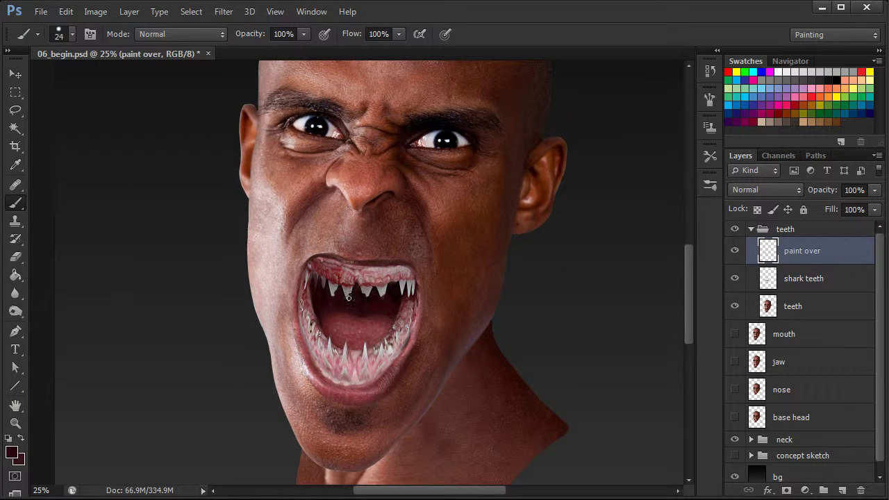
Step: Resize the brush and paint a sampled dark mouth colour across the cavity below the upper teeth
right_click(394, 299)
click(433, 330)
alt+click(386, 313)
mouse_move(375, 306)
mouse_down()
mouse_move(357, 297)
mouse_move(346, 304)
mouse_up()
Step: Reduce the brush to 7 px and retouch the specks along the mouth's left inner edge with sampled gum reds
alt+click(396, 287)
right_click(335, 284)
drag(357, 313, 340, 313)
key(Return)
right_click(313, 314)
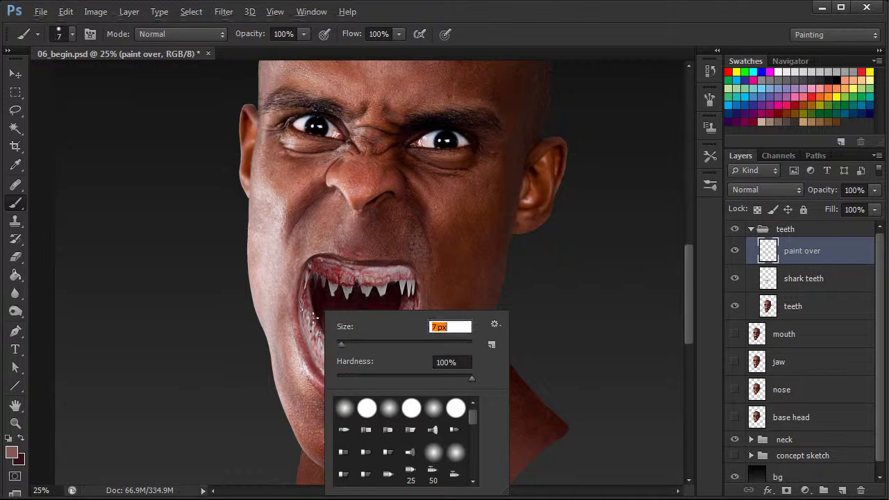
text(7)
key(Return)
alt+click(306, 300)
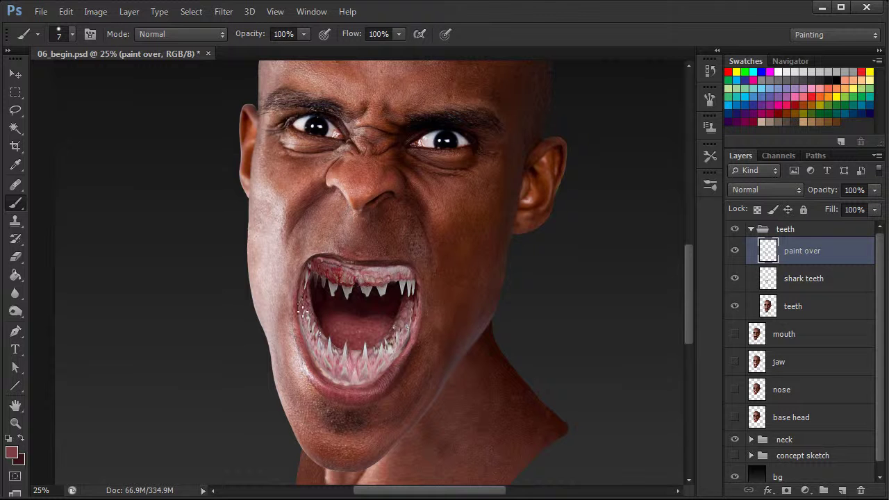
Step: Blend the gums and both inner sides of the mouth using a 16 px brush and locally sampled colours
right_click(403, 341)
click(424, 373)
alt+click(396, 326)
alt+click(410, 322)
alt+click(308, 297)
alt+click(420, 293)
alt+click(321, 327)
alt+click(316, 315)
alt+click(395, 351)
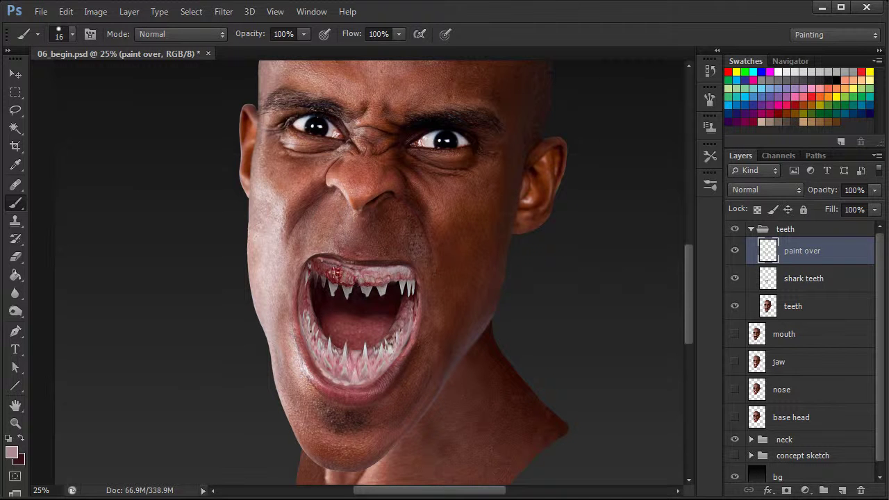
Step: Shade both inner sides of the mouth with a sampled dark red and a 121 px brush
key(ctrl+minus)
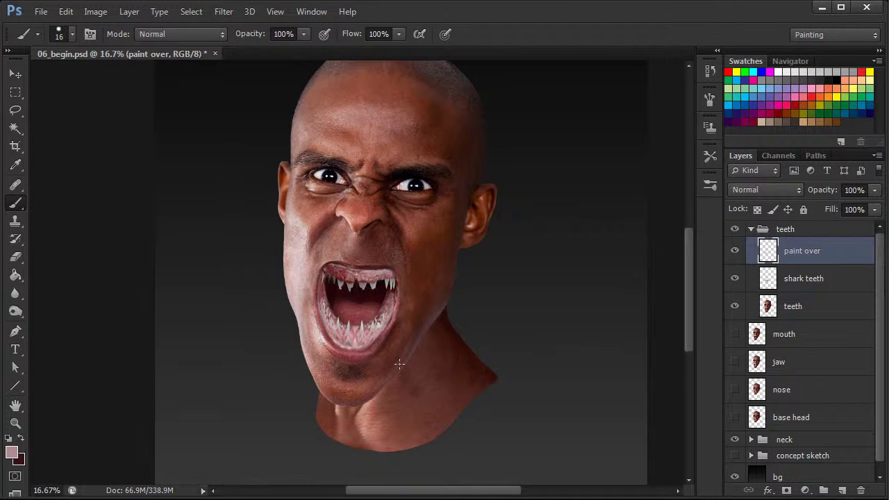
key(ctrl+plus)
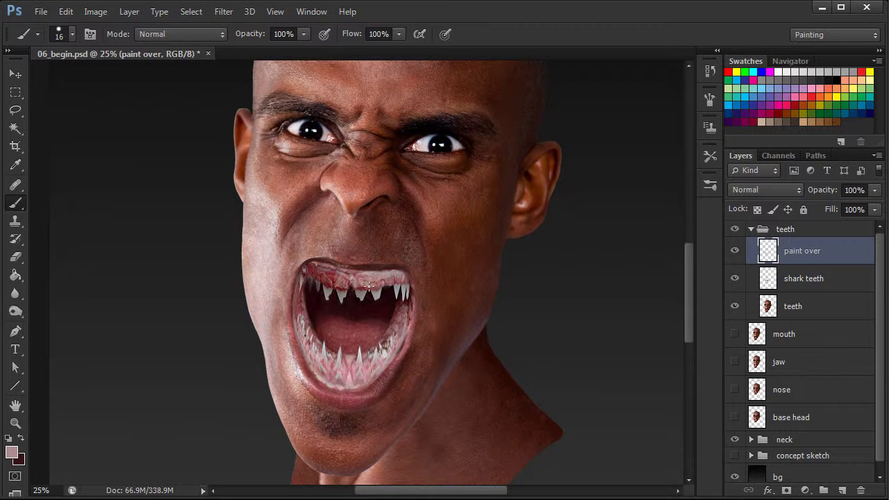
alt+click(313, 310)
right_click(362, 311)
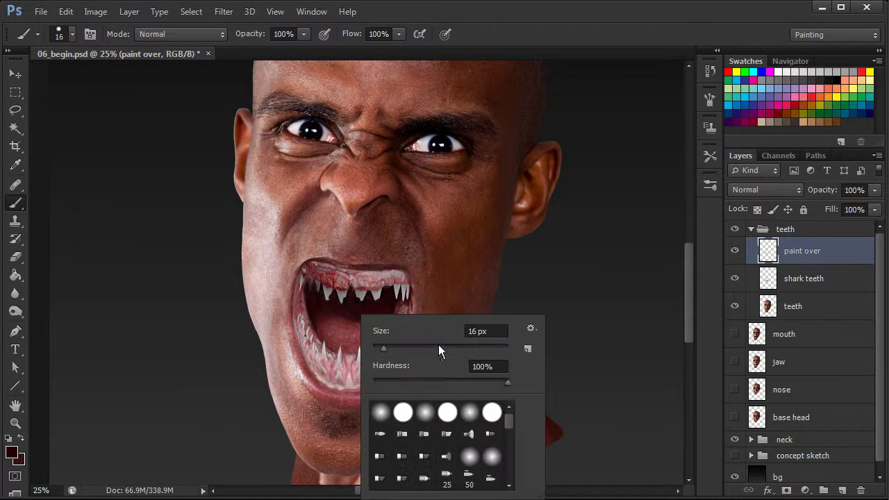
click(439, 347)
key(Return)
mouse_move(301, 306)
mouse_down()
mouse_move(317, 271)
mouse_move(301, 309)
mouse_move(310, 346)
mouse_move(309, 271)
mouse_move(303, 328)
mouse_move(302, 314)
mouse_move(303, 286)
mouse_move(304, 347)
mouse_move(314, 356)
mouse_move(303, 295)
mouse_move(316, 271)
mouse_move(307, 288)
mouse_move(323, 305)
mouse_move(404, 292)
mouse_move(399, 323)
mouse_move(394, 278)
mouse_move(393, 344)
mouse_move(382, 360)
mouse_move(397, 290)
mouse_move(389, 279)
mouse_move(397, 277)
mouse_move(371, 279)
mouse_move(395, 285)
mouse_move(399, 316)
mouse_move(378, 365)
mouse_move(403, 307)
mouse_move(399, 286)
mouse_move(378, 275)
mouse_move(302, 295)
mouse_up()
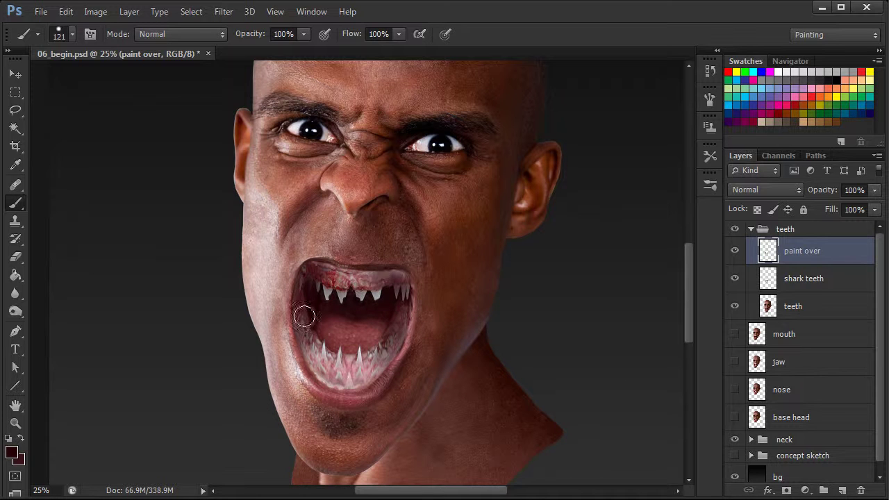
Step: Paint sampled reds around the bases and gaps of the lower teeth with a 27 px, then a 15 px brush
right_click(391, 304)
text(27)
key(Return)
right_click(373, 375)
text(15)
key(Return)
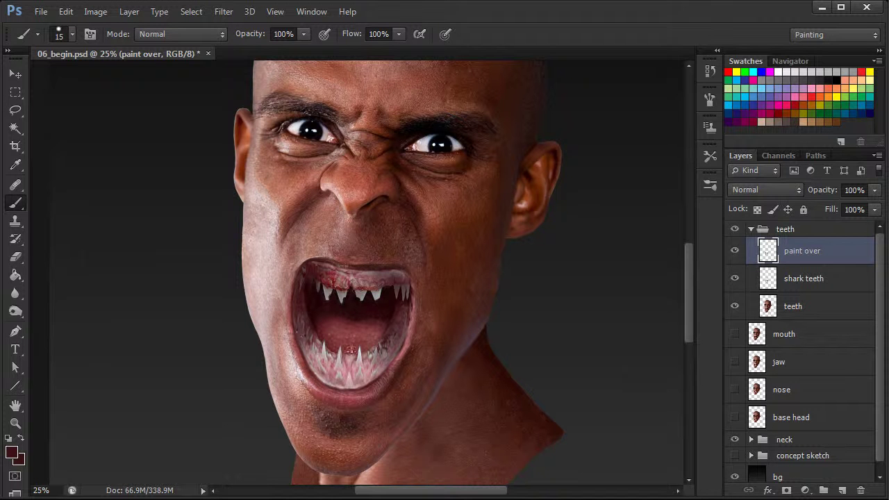
alt+click(343, 384)
Step: Highlight the teeth in white, using a 16 px brush and then an 8 px brush for the lower ones
click(8, 439)
click(21, 439)
right_click(388, 300)
drag(410, 335, 406, 333)
click(363, 297)
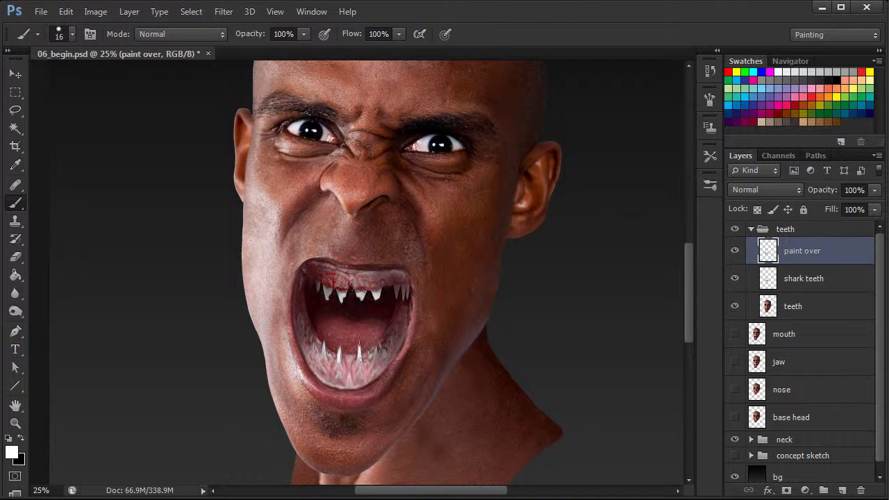
right_click(374, 335)
text(8)
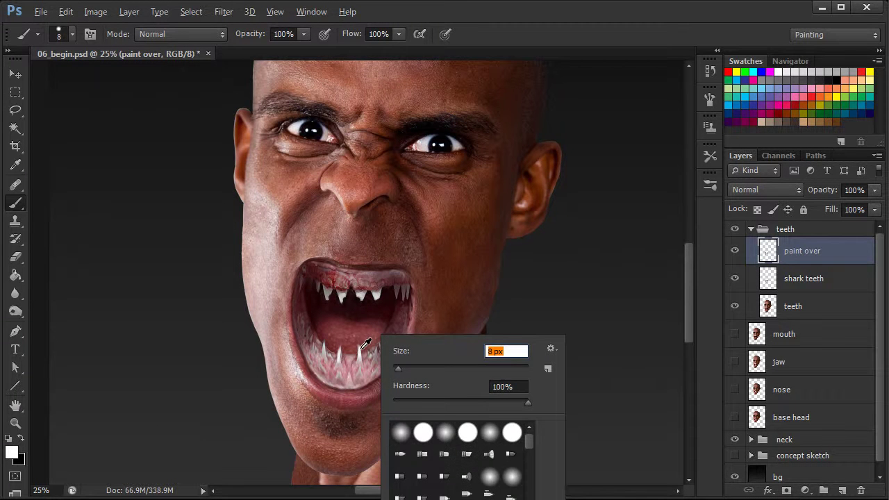
key(Return)
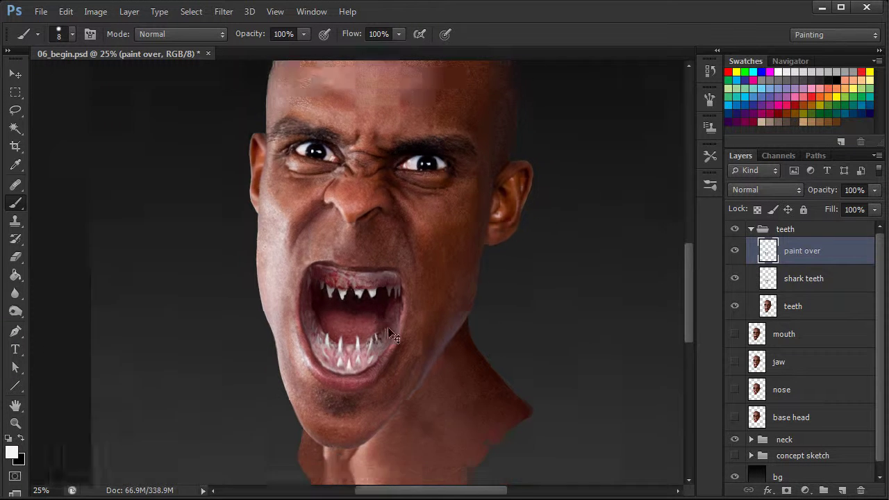
Step: Compare the mouth with and without the paint over layer at a reduced view
scroll(445, 389, down, 1)
scroll(504, 403, down, 1)
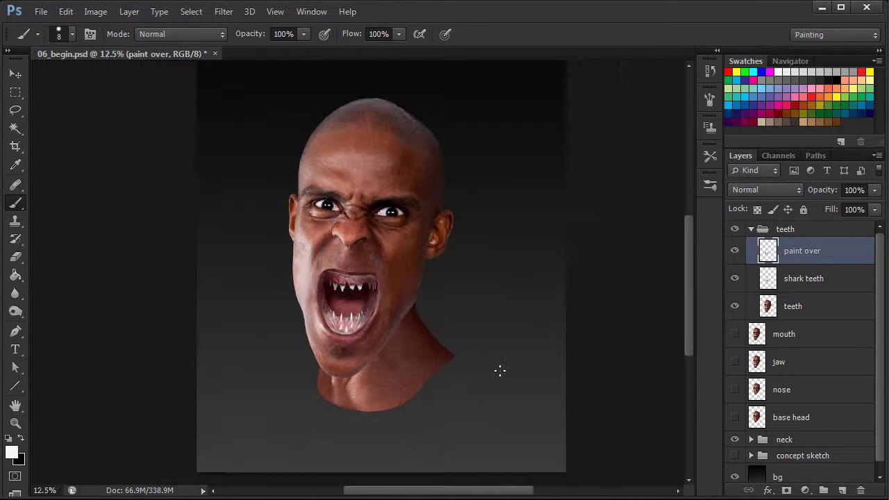
scroll(556, 334, up, 1)
scroll(573, 336, down, 1)
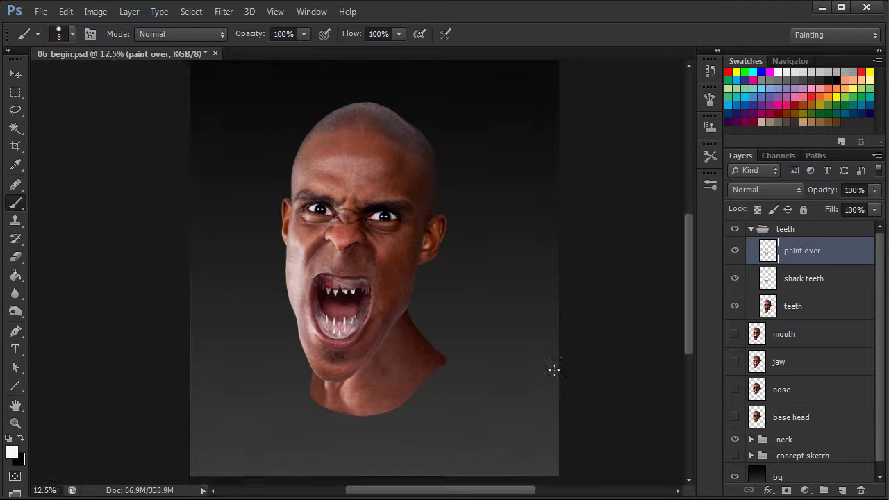
click(735, 251)
click(735, 251)
click(735, 250)
click(735, 251)
scroll(363, 264, up, 2)
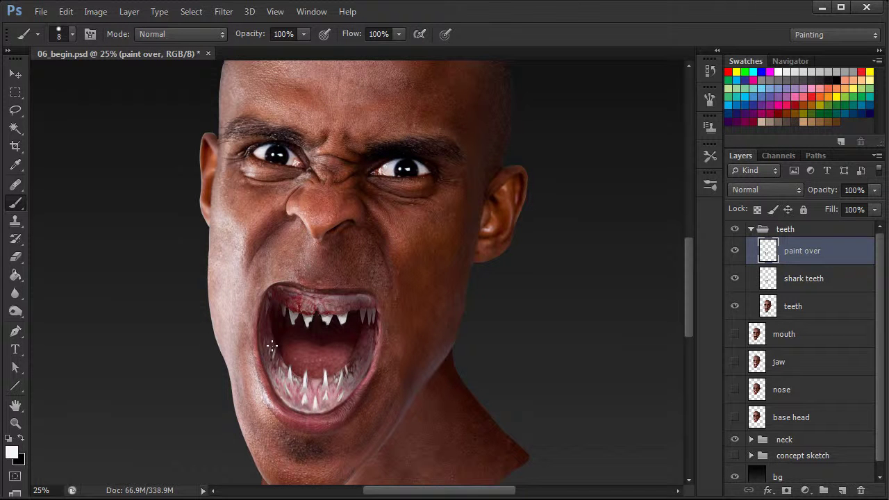
Step: Paint small white teeth along both inner sides of the lower jaw
mouse_move(277, 342)
mouse_down()
mouse_move(264, 348)
mouse_move(268, 325)
mouse_up()
drag(277, 366, 267, 362)
mouse_move(362, 366)
mouse_down()
mouse_move(358, 356)
mouse_move(354, 376)
mouse_move(367, 354)
mouse_up()
drag(340, 398, 345, 382)
Step: Refine the upper teeth and gum line with a 10 px brush, using colours sampled from the gums and teeth
alt+click(365, 306)
right_click(352, 388)
click(372, 422)
key(Return)
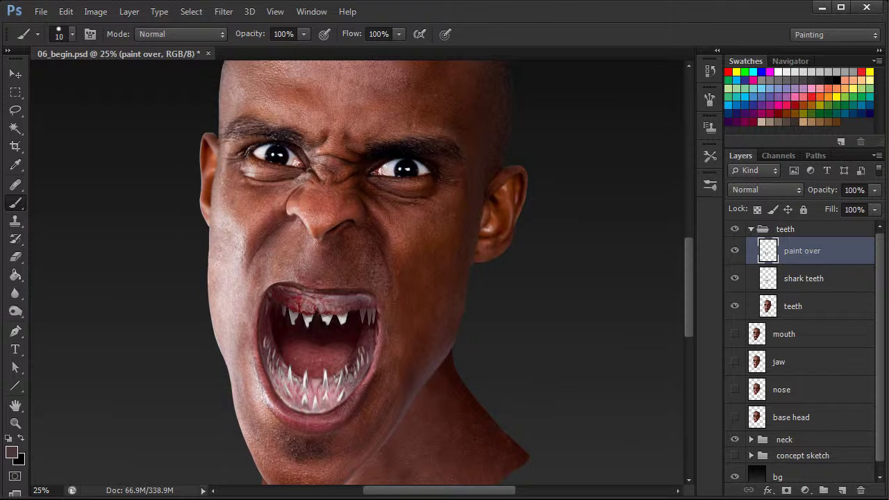
key(ctrl+plus)
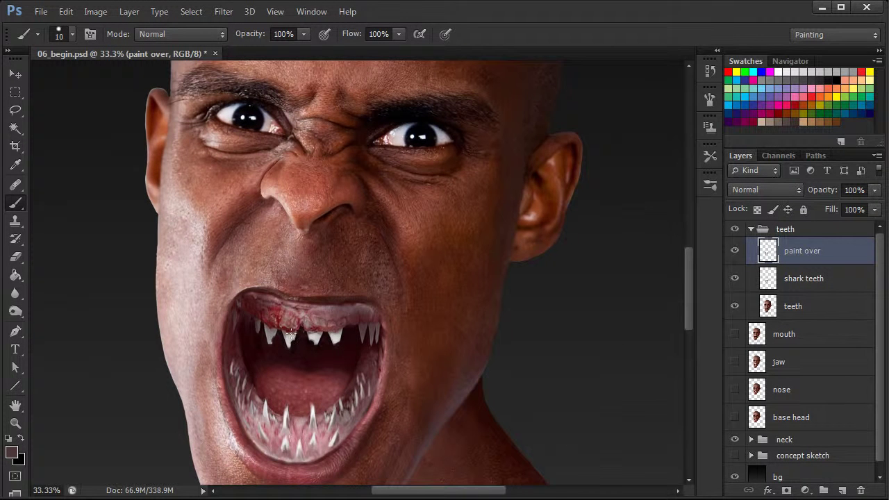
alt+click(291, 334)
alt+click(292, 341)
drag(291, 339, 294, 348)
alt+click(274, 336)
alt+click(323, 328)
alt+click(350, 332)
Step: Darken the upper gum and lip edge with a dark red, using a 22 px and then a 13 px brush
right_click(359, 337)
text(22)
key(Return)
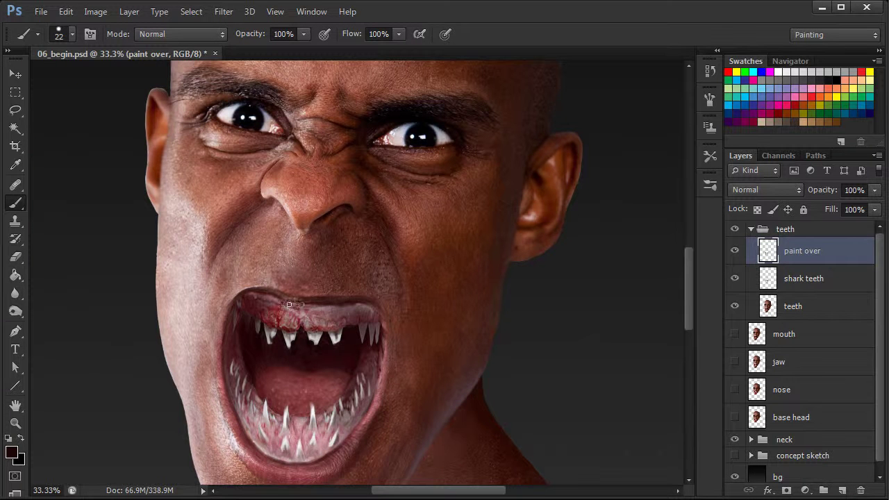
right_click(316, 306)
drag(372, 342, 369, 342)
key(Return)
key(ctrl+minus)
key(ctrl+minus)
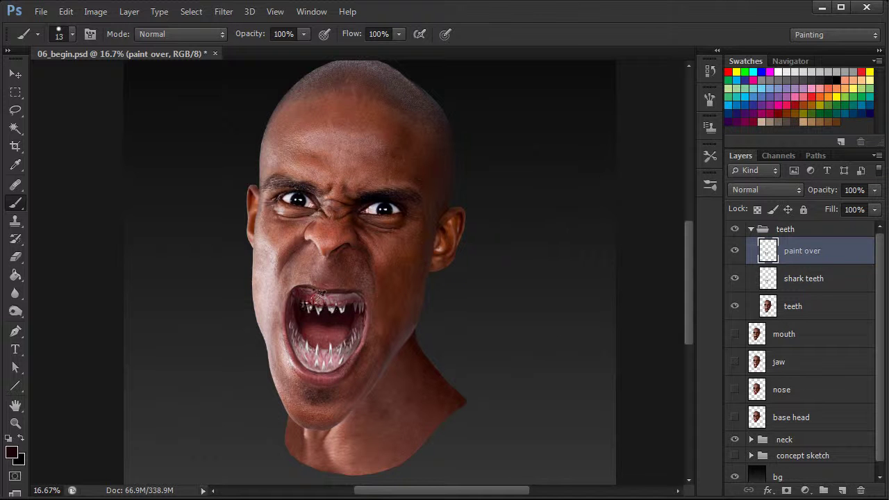
Step: Paint sampled reds onto the upper gum with a 38 px brush
alt+click(324, 298)
right_click(358, 381)
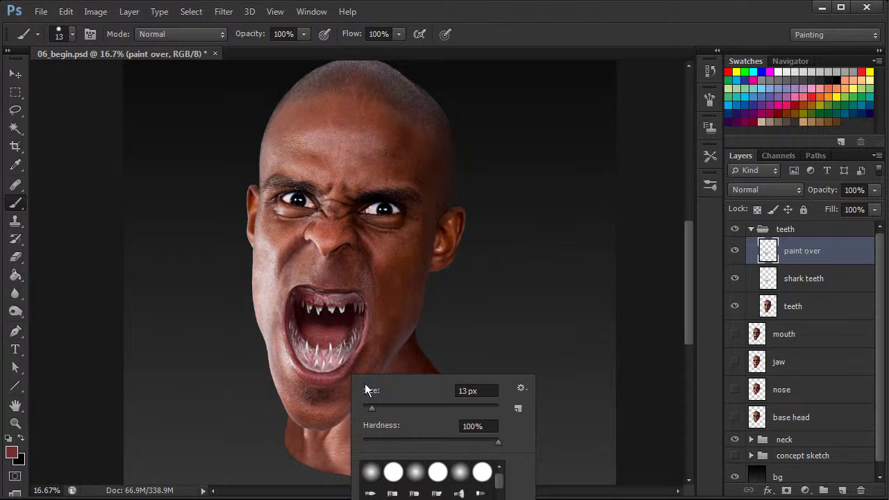
text(38)
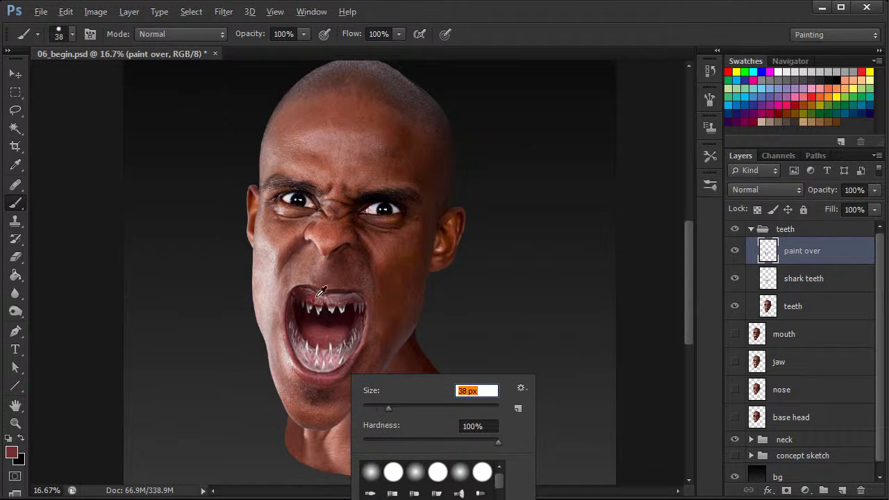
alt+right_click(320, 292)
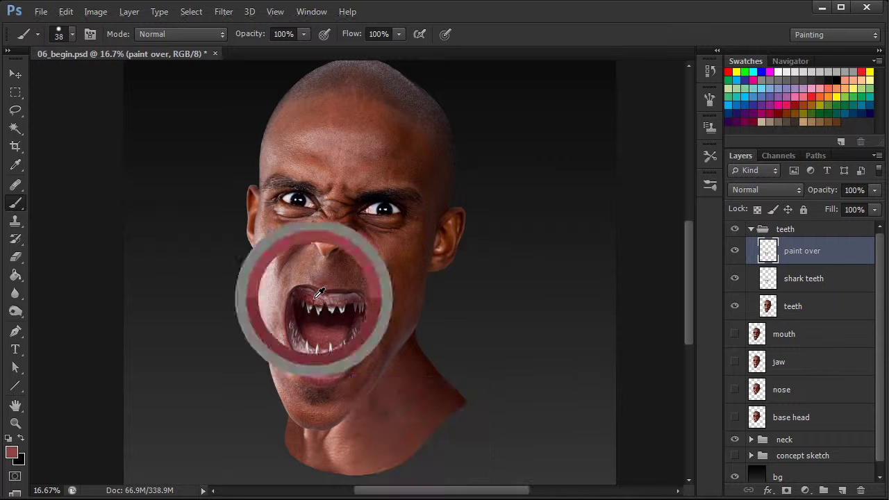
Step: Reduce the brush to 13 px and add red tones to the gums around the lower teeth
key(ctrl+plus)
right_click(336, 343)
click(447, 397)
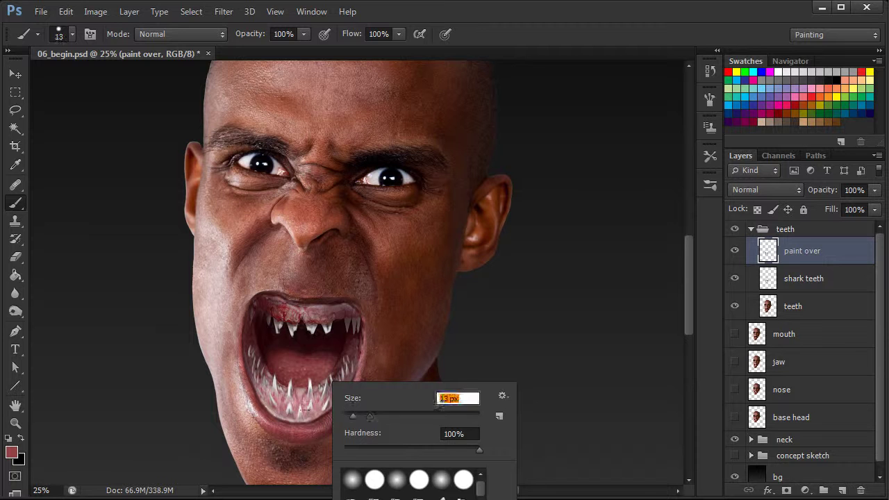
text(13)
key(Return)
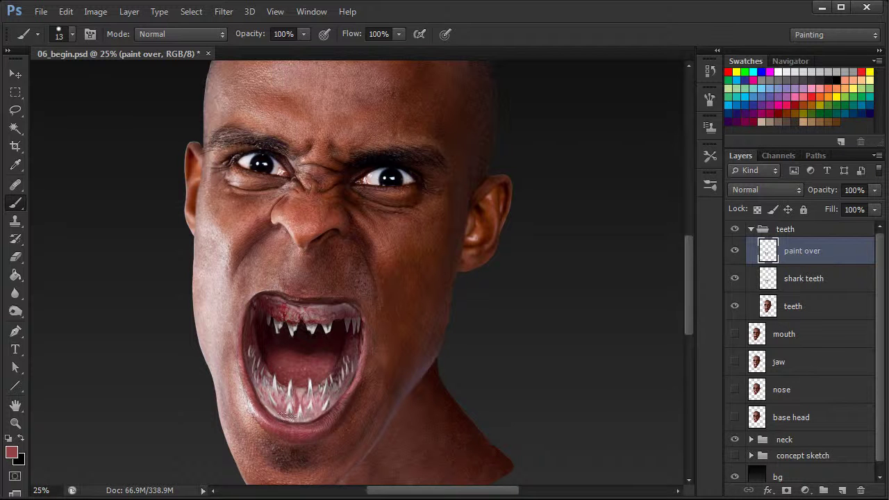
Step: Add white highlights to the teeth and gums with a 17 px brush
click(7, 439)
click(21, 437)
right_click(318, 327)
text(17)
key(Return)
key(ctrl+minus)
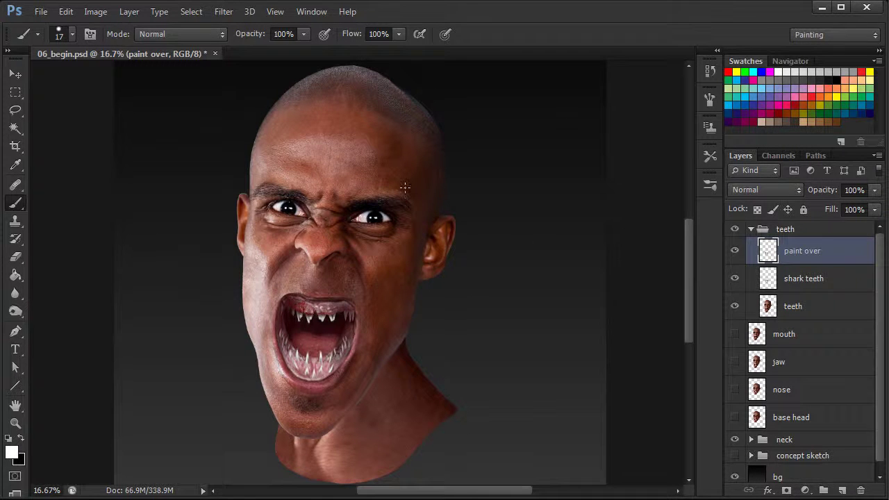
Step: Show the concept sketch group beside the head for comparison
scroll(876, 444, down, 1)
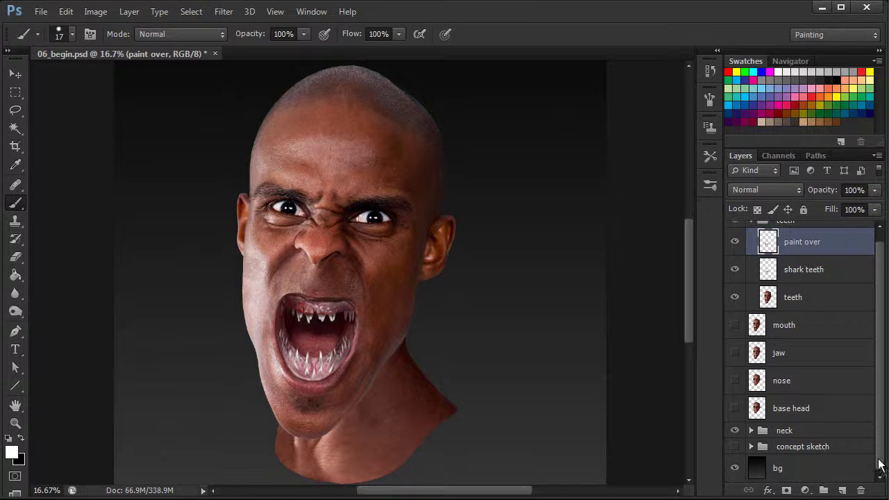
click(736, 447)
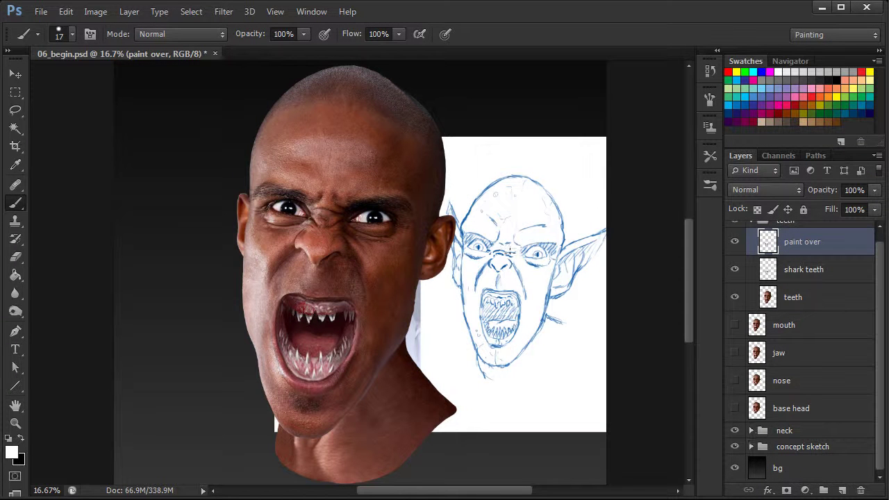